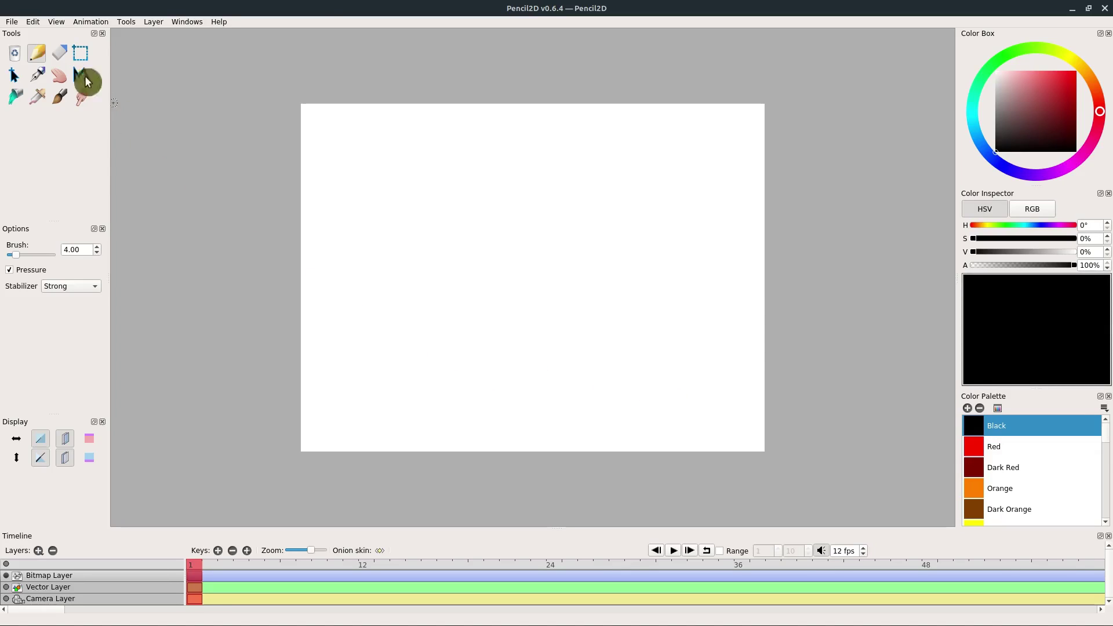
Sketch a rough black pencil circle in the lower-left of the blank canvas on frame 1
{"action": "left_click", "coordinate": [36, 53]}
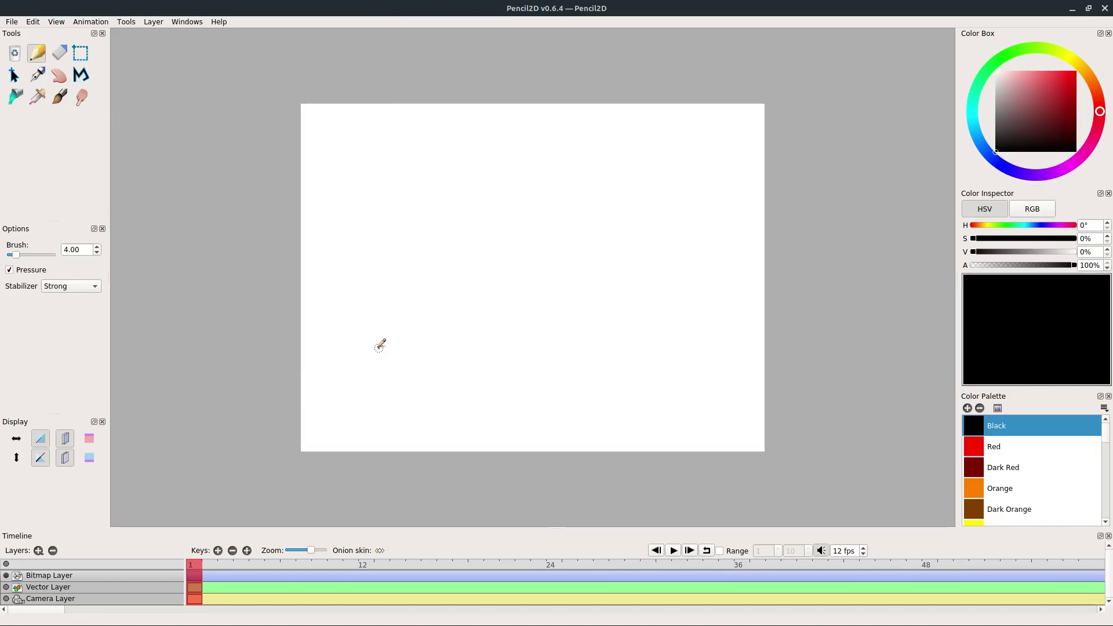
Close the gap at the circle's top, then cycle through Vector and Camera layers back to Bitmap
{"action": "left_click_drag", "start_coordinate": [400, 350], "coordinate": [378, 346]}
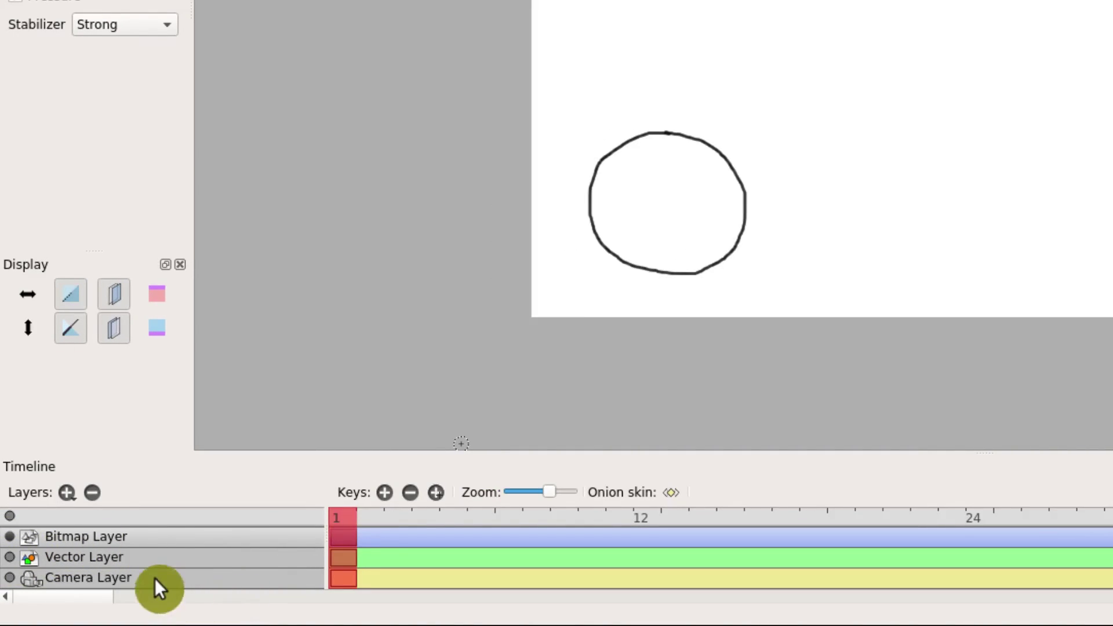
{"action": "left_click", "coordinate": [102, 563]}
{"action": "left_click", "coordinate": [116, 579]}
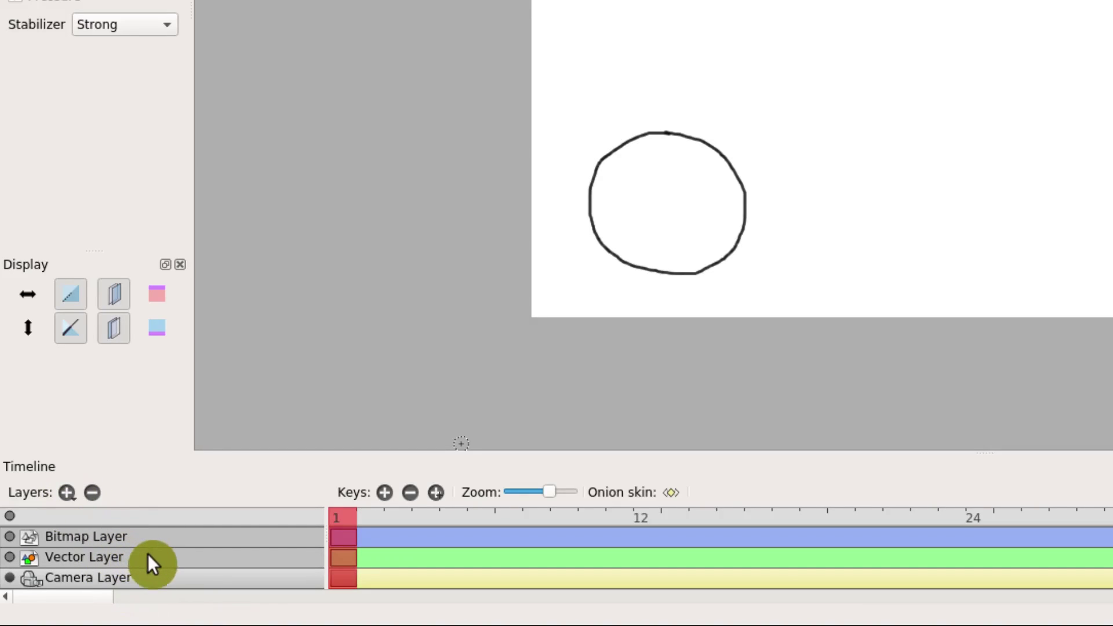
{"action": "left_click", "coordinate": [127, 560]}
{"action": "left_click", "coordinate": [127, 541]}
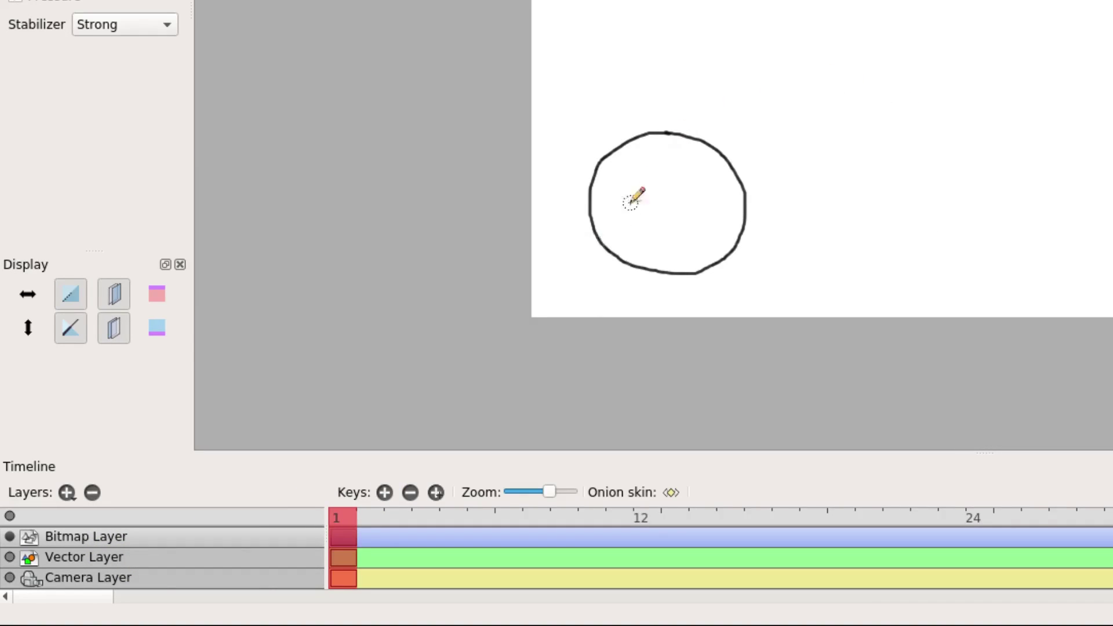
Add key frame 2 with a circle shifted right over the onion skin, then compare frames 1 and 2
{"action": "left_click", "coordinate": [348, 521]}
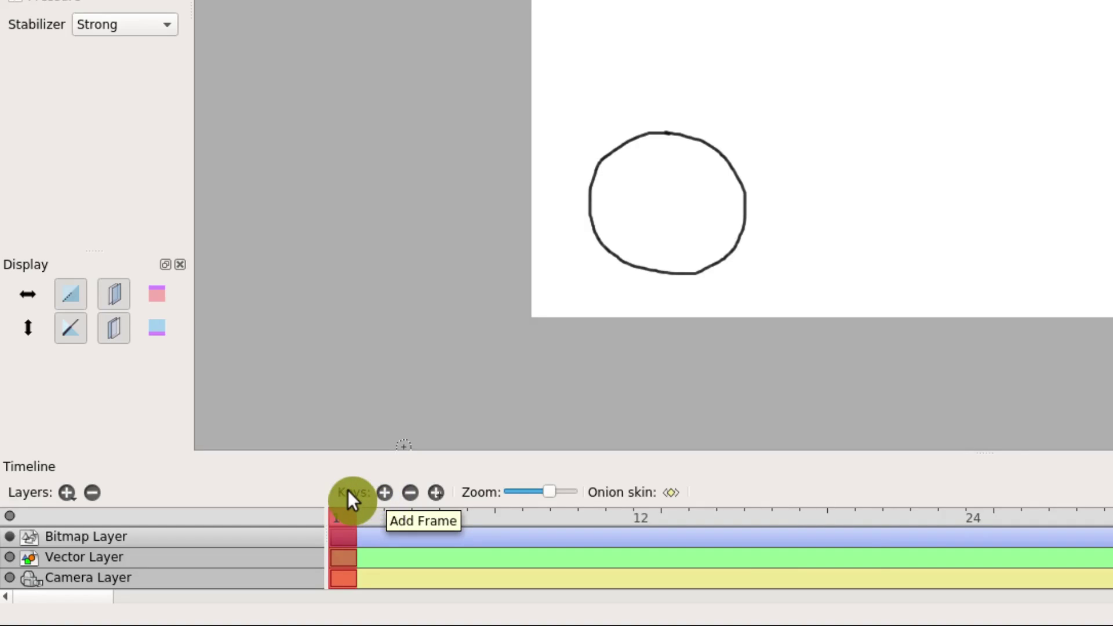
{"action": "left_click", "coordinate": [386, 491]}
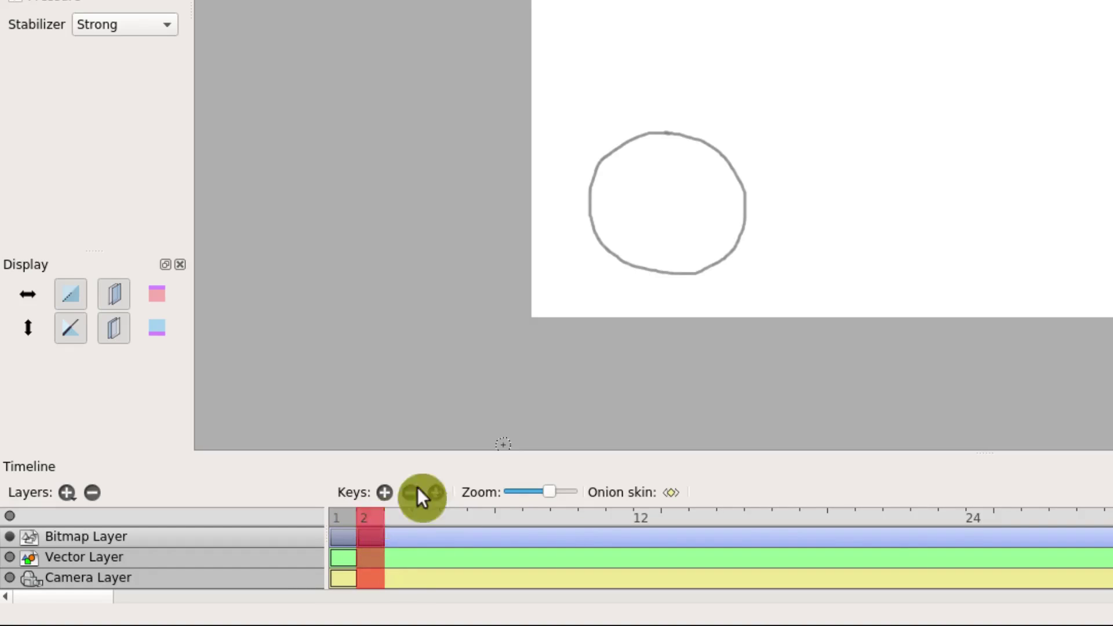
{"action": "mouse_move", "coordinate": [676, 135]}
{"action": "left_mouse_down"}
{"action": "mouse_move", "coordinate": [621, 212]}
{"action": "mouse_move", "coordinate": [627, 268]}
{"action": "mouse_move", "coordinate": [692, 280]}
{"action": "mouse_move", "coordinate": [762, 230]}
{"action": "mouse_move", "coordinate": [769, 172]}
{"action": "mouse_move", "coordinate": [687, 135]}
{"action": "left_mouse_up"}
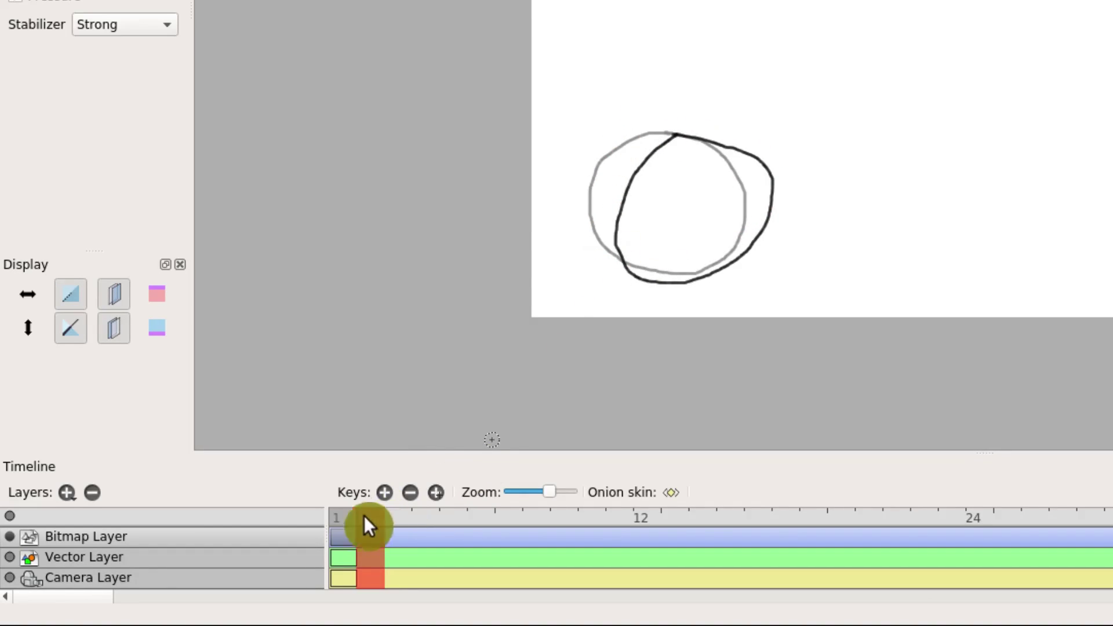
{"action": "left_click", "coordinate": [342, 520]}
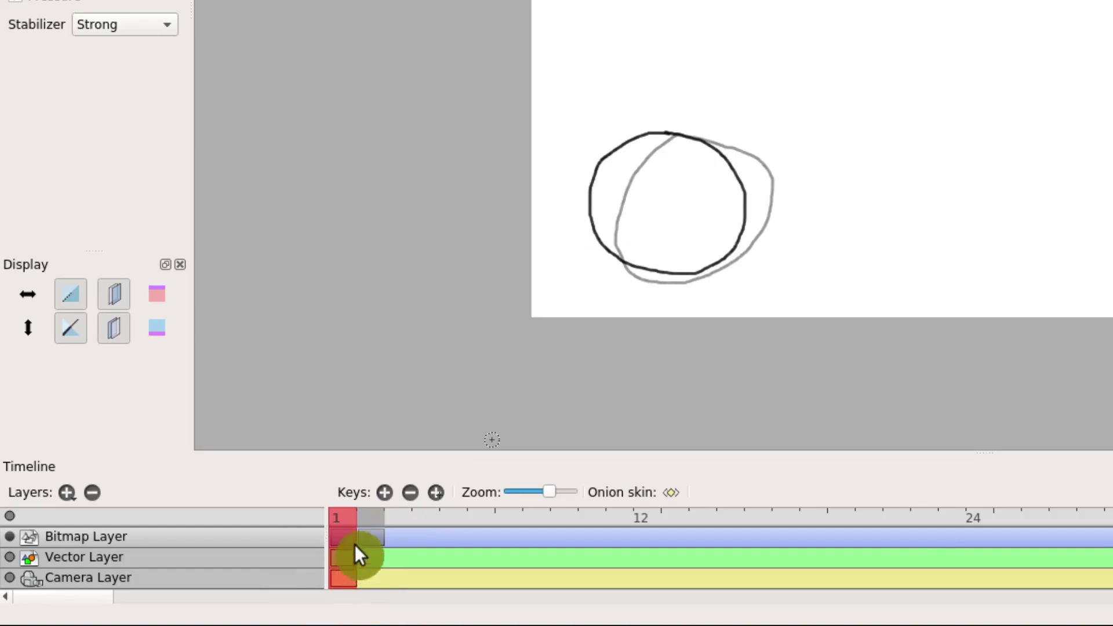
{"action": "left_click", "coordinate": [371, 519]}
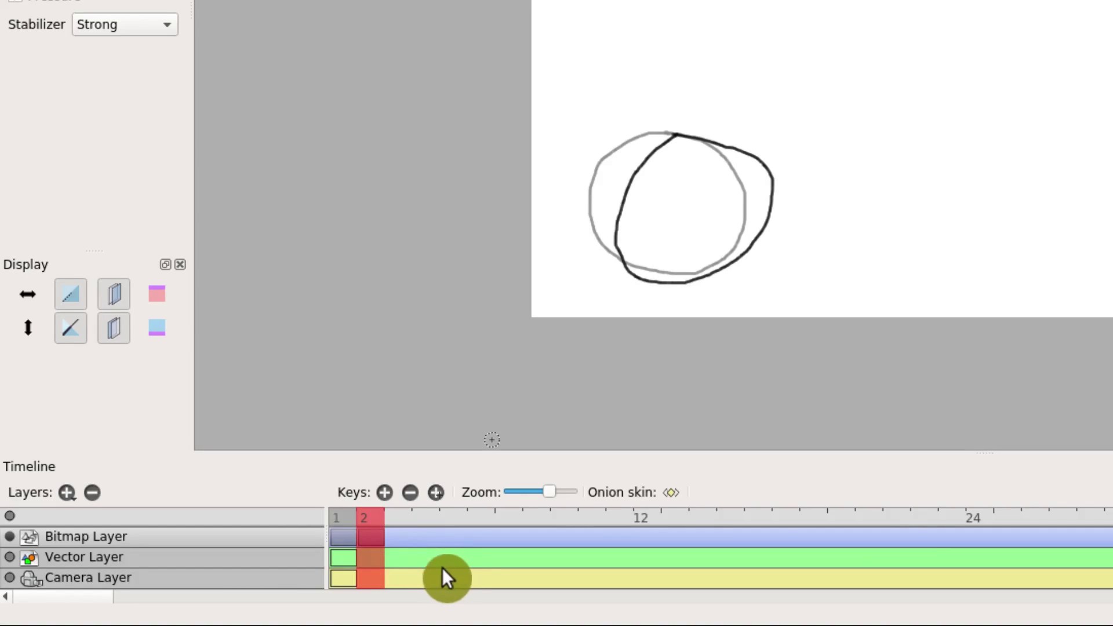
Erase part of the left edge of the frame-1 circle with the Eraser
{"action": "left_click", "coordinate": [342, 522]}
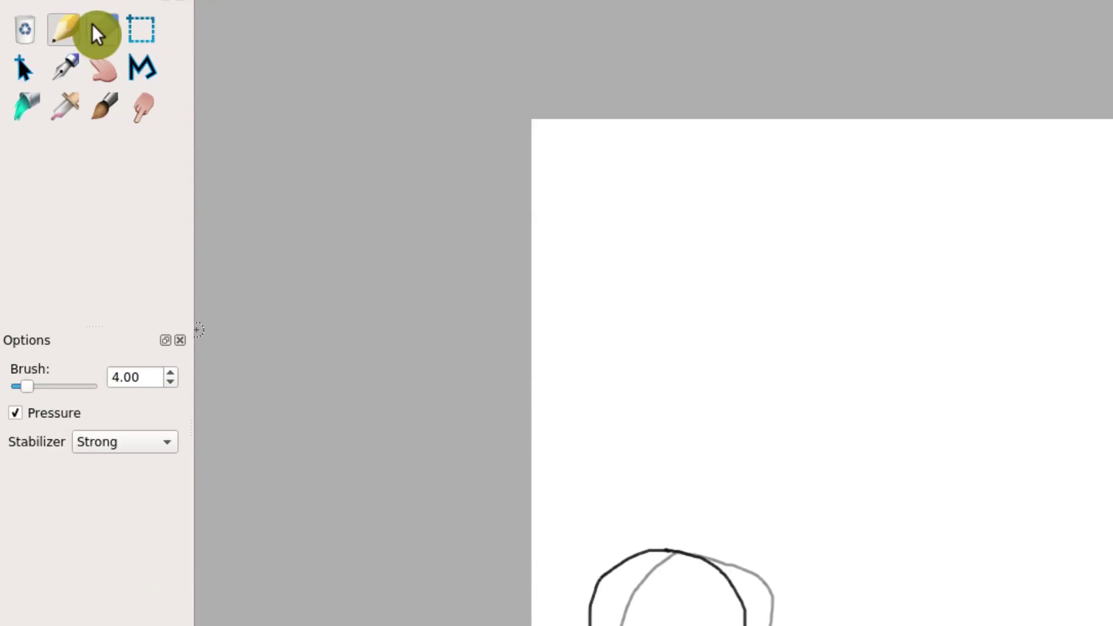
{"action": "left_click", "coordinate": [92, 26]}
{"action": "left_click_drag", "start_coordinate": [591, 586], "coordinate": [609, 578]}
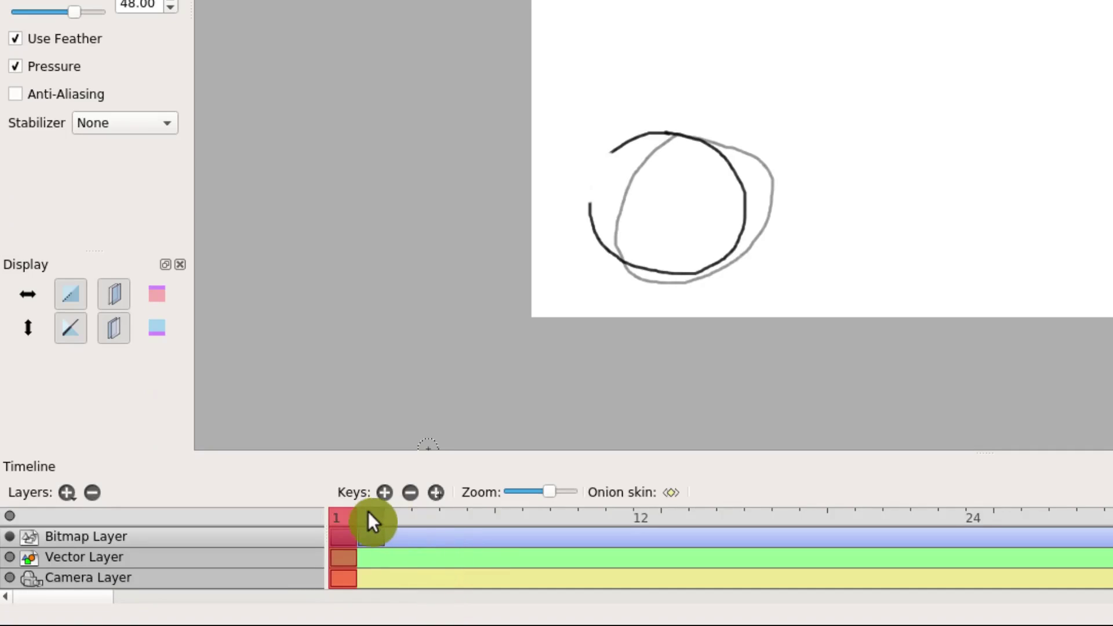
Add a small pencil scribble at the top-right of the frame-2 circle
{"action": "left_click", "coordinate": [368, 515]}
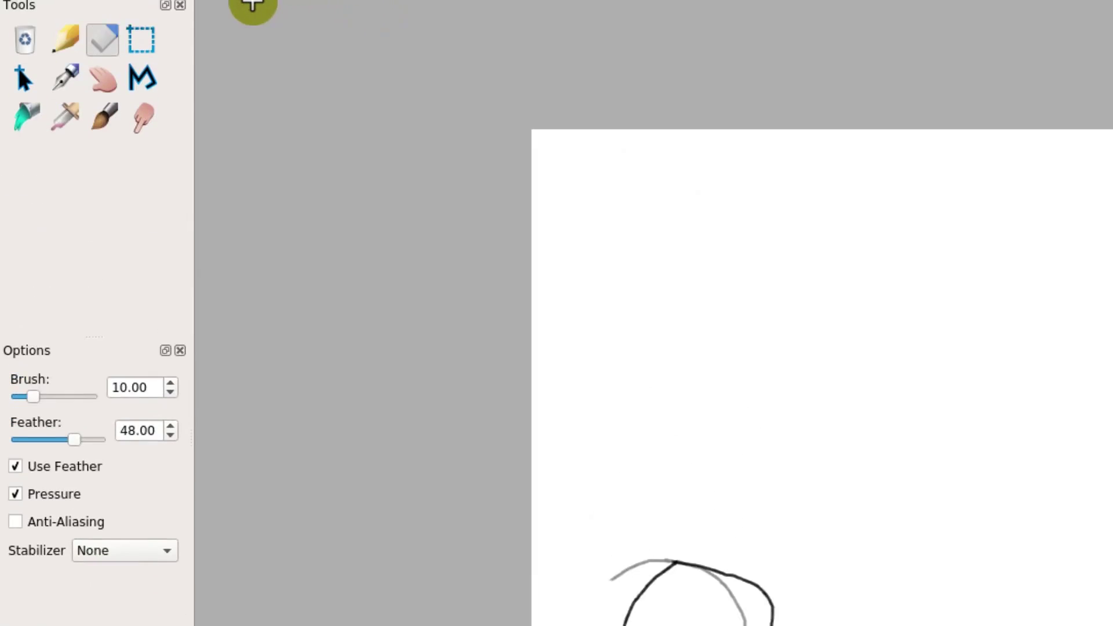
{"action": "left_click", "coordinate": [65, 39]}
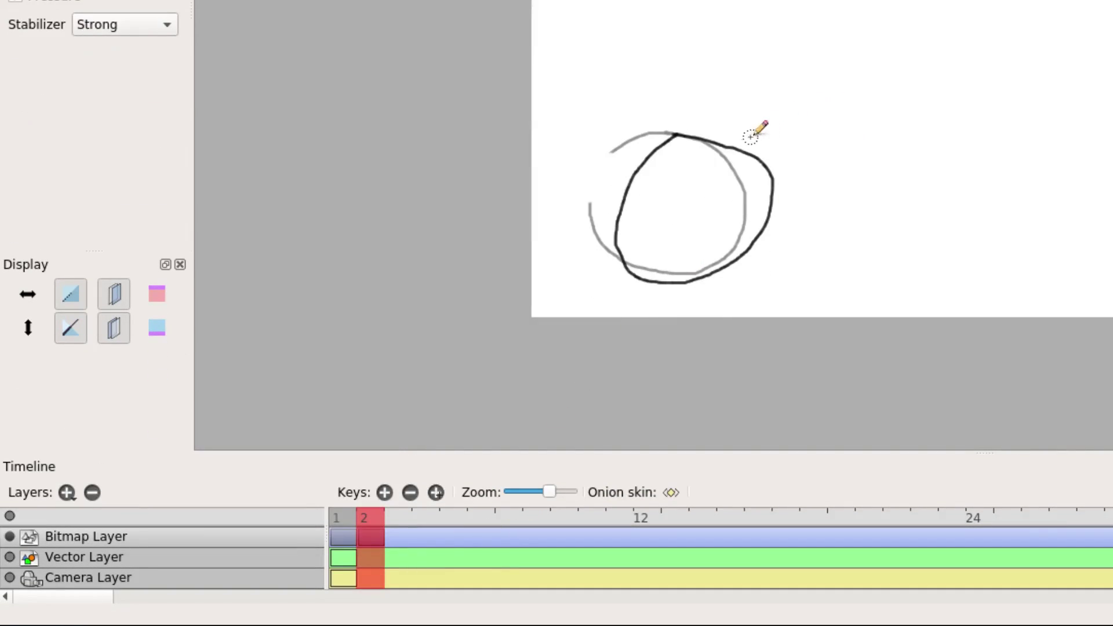
{"action": "left_click_drag", "start_coordinate": [746, 144], "coordinate": [764, 165]}
Add key frame 3 and draw its circle further right
{"action": "left_click", "coordinate": [410, 489]}
{"action": "left_click", "coordinate": [387, 492]}
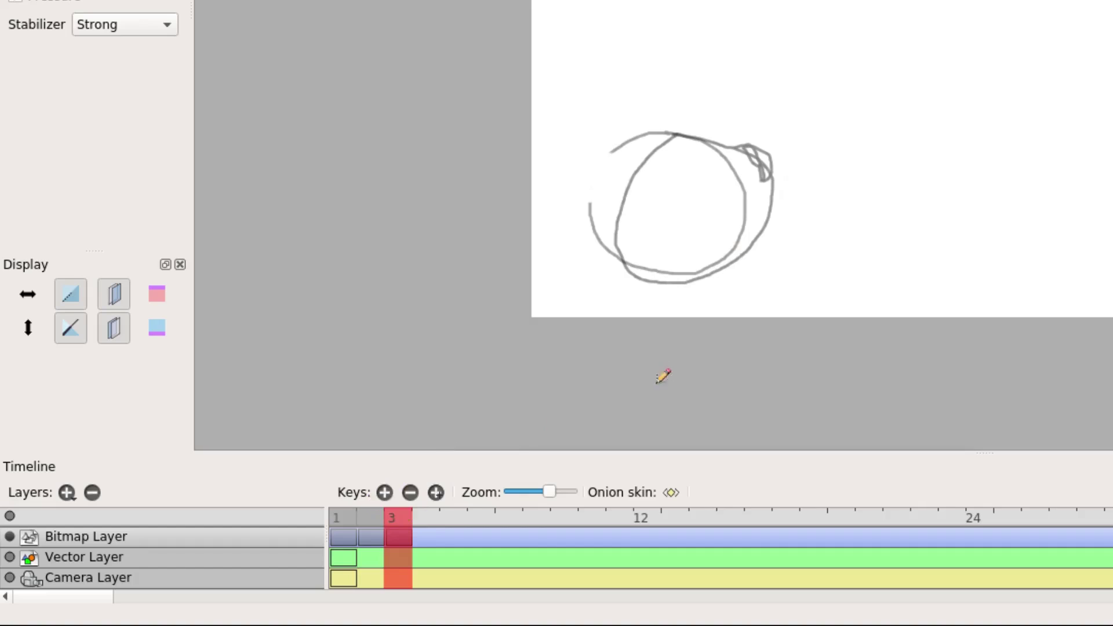
{"action": "mouse_move", "coordinate": [771, 138]}
{"action": "left_mouse_down"}
{"action": "mouse_move", "coordinate": [748, 147]}
{"action": "mouse_move", "coordinate": [701, 210]}
{"action": "mouse_move", "coordinate": [706, 278]}
{"action": "mouse_move", "coordinate": [790, 270]}
{"action": "mouse_move", "coordinate": [836, 192]}
{"action": "mouse_move", "coordinate": [796, 141]}
{"action": "mouse_move", "coordinate": [771, 138]}
{"action": "left_mouse_up"}
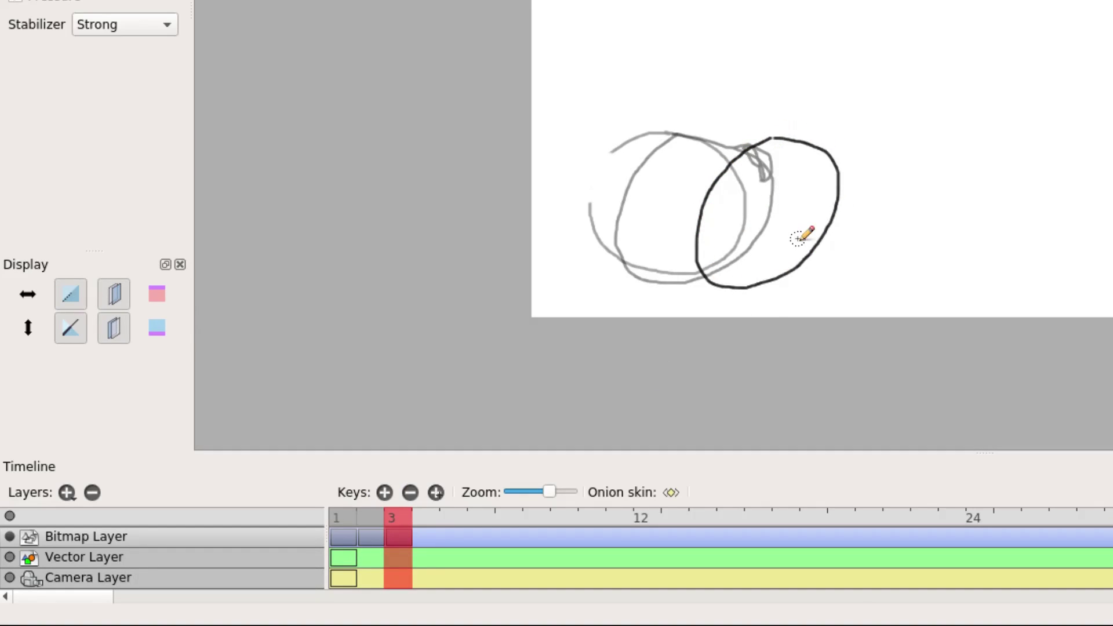
Add three more key frames and draw progressively right-shifted circles on frames 4 and 5
{"action": "left_click", "coordinate": [385, 493]}
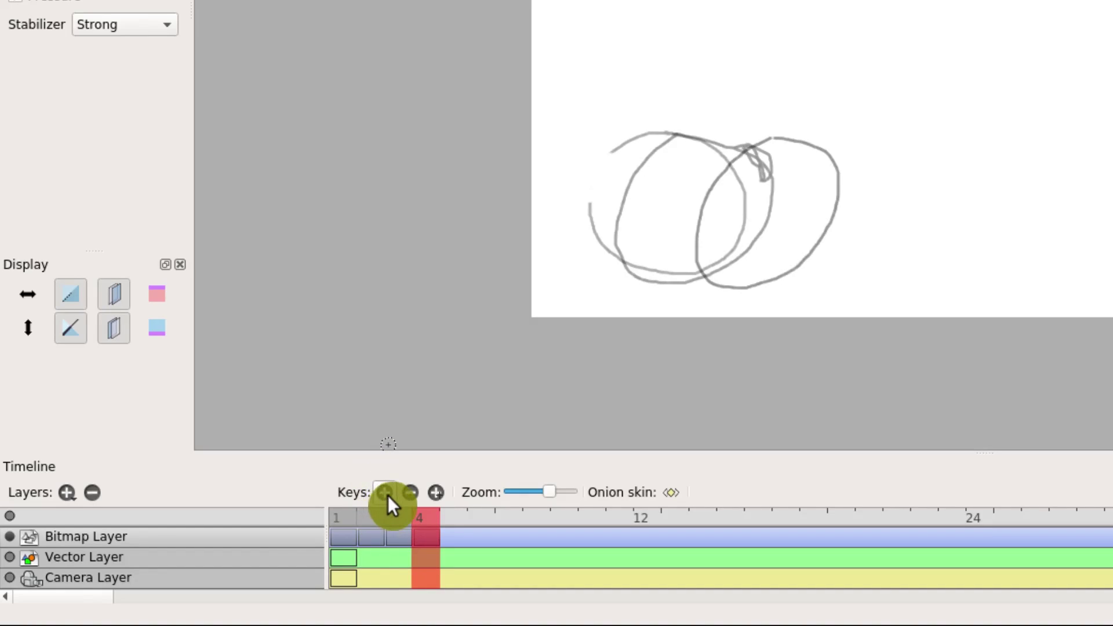
{"action": "left_click", "coordinate": [386, 493]}
{"action": "left_click", "coordinate": [386, 492]}
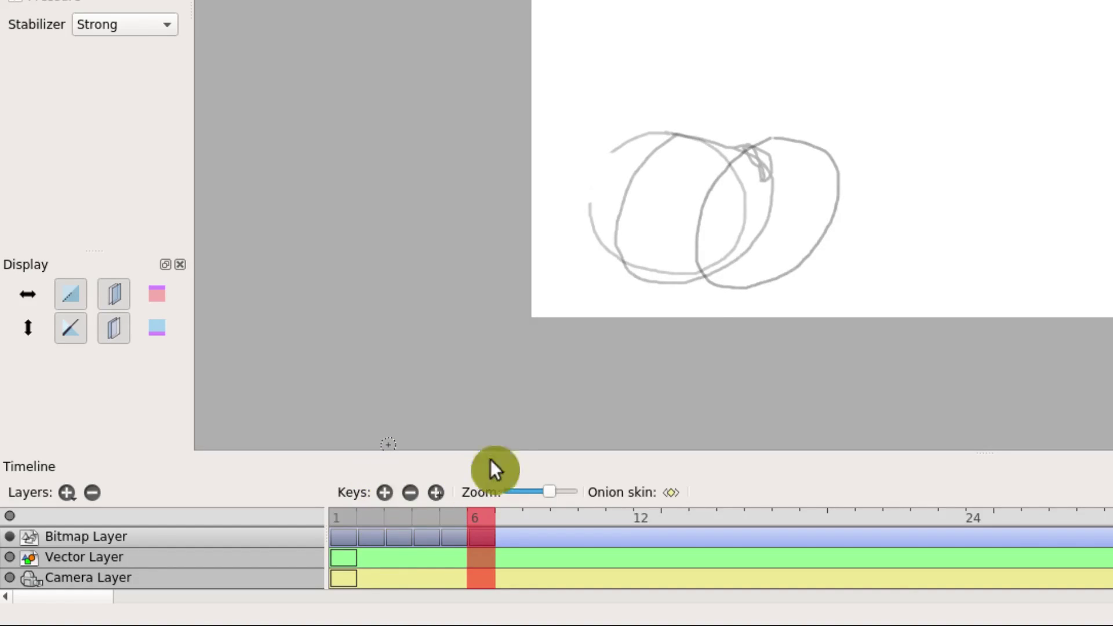
{"action": "left_click", "coordinate": [427, 519]}
{"action": "mouse_move", "coordinate": [804, 159]}
{"action": "left_mouse_down"}
{"action": "mouse_move", "coordinate": [753, 245]}
{"action": "mouse_move", "coordinate": [809, 148]}
{"action": "left_mouse_up"}
{"action": "left_click", "coordinate": [454, 521]}
{"action": "mouse_move", "coordinate": [881, 166]}
{"action": "left_mouse_down"}
{"action": "mouse_move", "coordinate": [826, 281]}
{"action": "mouse_move", "coordinate": [874, 180]}
{"action": "mouse_move", "coordinate": [944, 280]}
{"action": "mouse_move", "coordinate": [880, 193]}
{"action": "left_mouse_up"}
{"action": "left_click", "coordinate": [483, 520]}
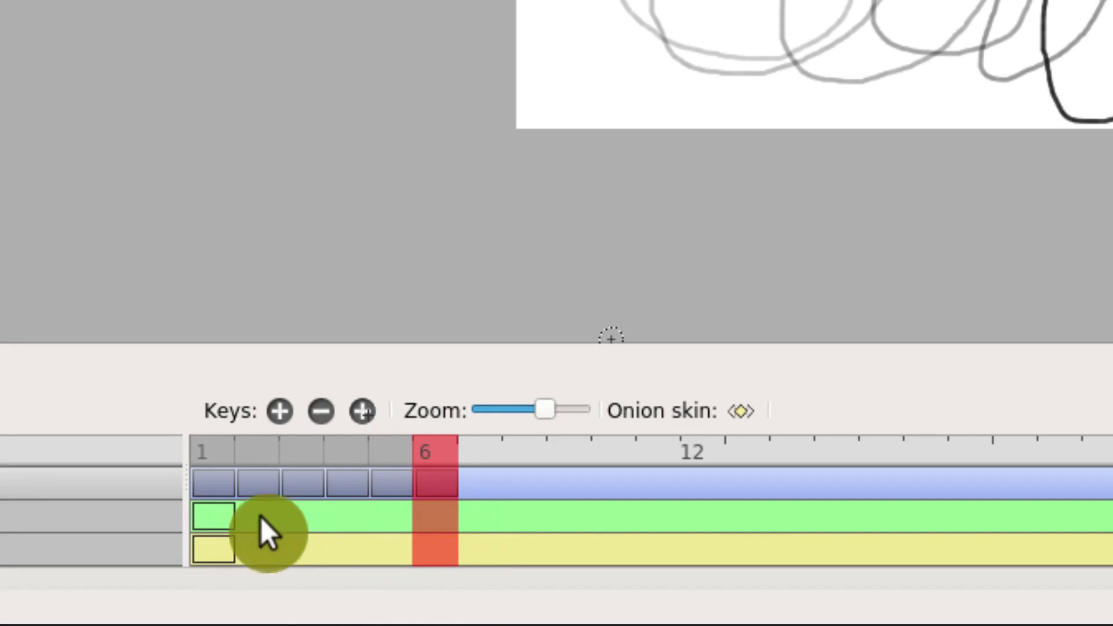
{"action": "left_click", "coordinate": [207, 450]}
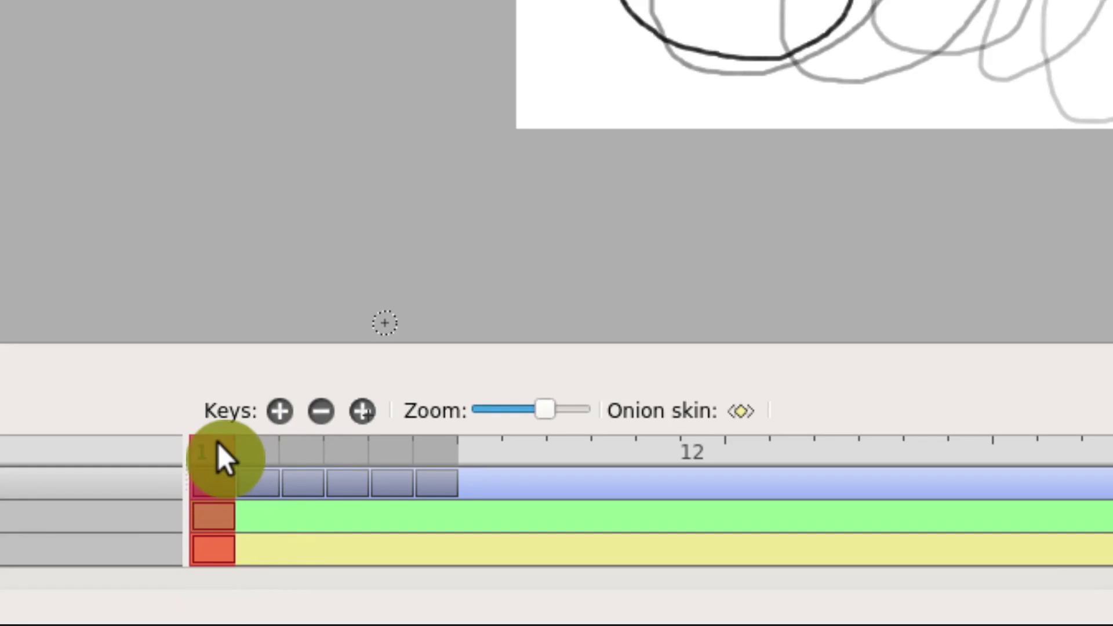
{"action": "key", "text": "period"}
{"action": "key", "text": "period"}
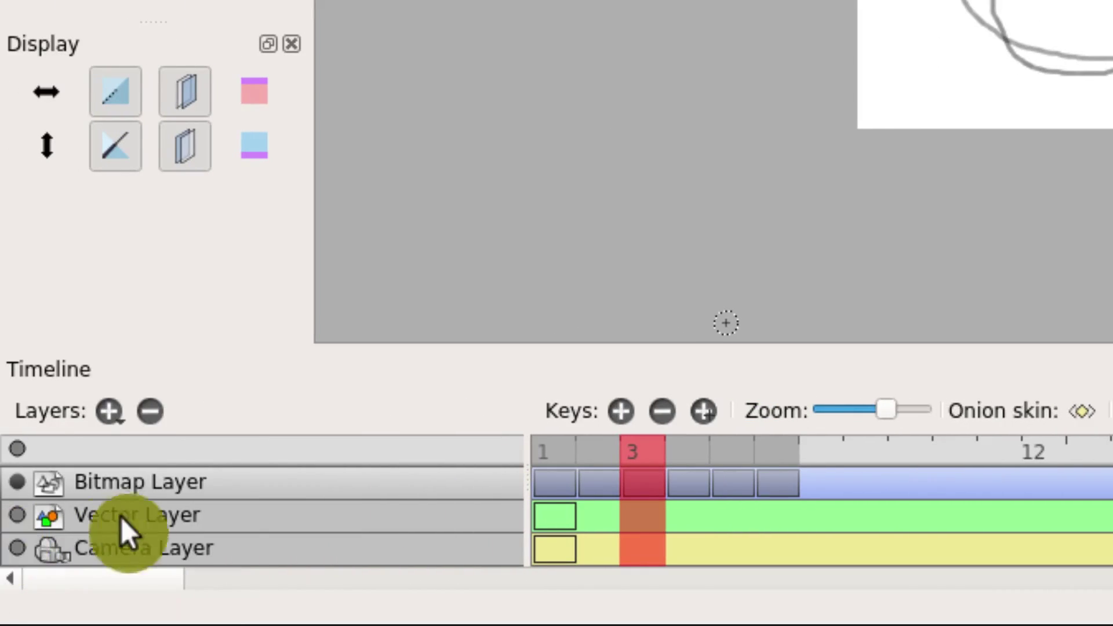
{"action": "key", "text": "period"}
{"action": "key", "text": "period"}
{"action": "key", "text": "period"}
{"action": "key", "text": "period"}
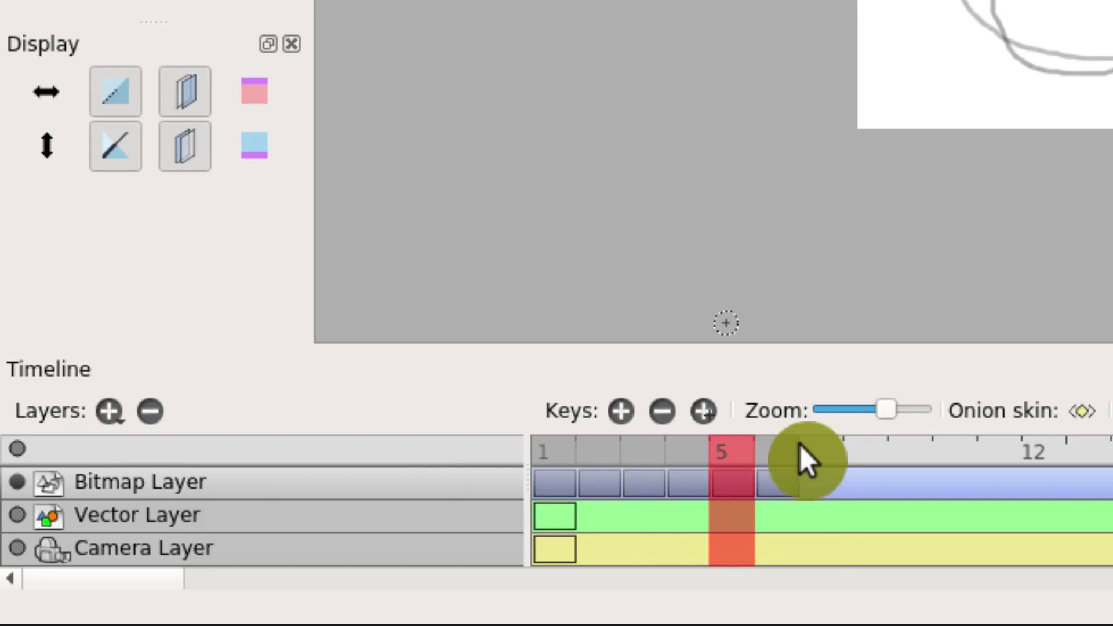
{"action": "left_click", "coordinate": [769, 450]}
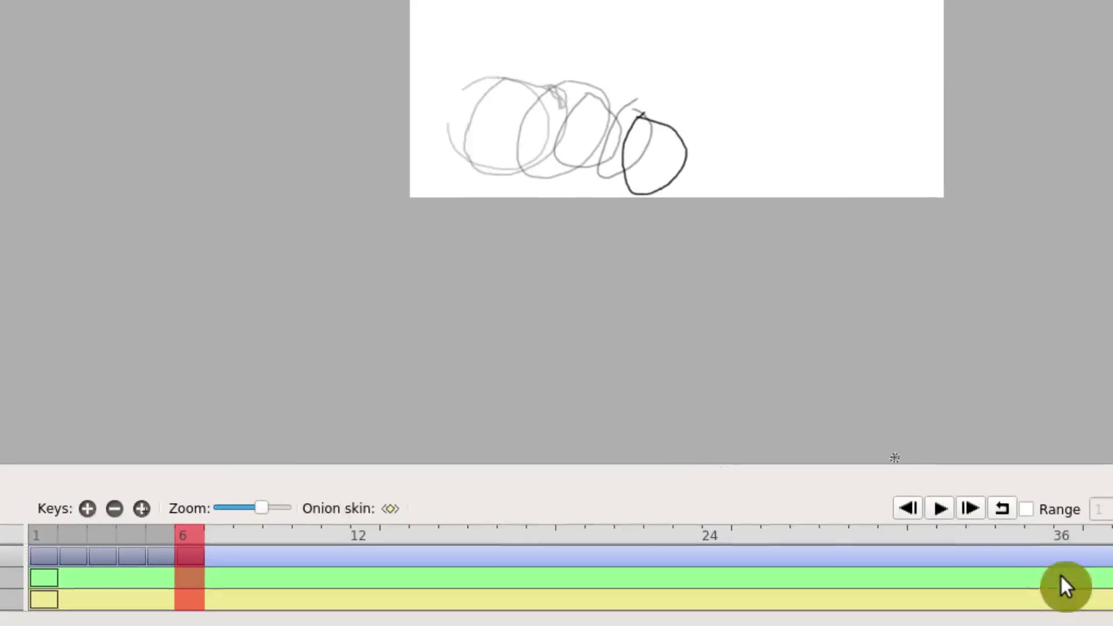
Play the six-frame animation, then enable Loop and play it again continuously
{"action": "left_click", "coordinate": [941, 509]}
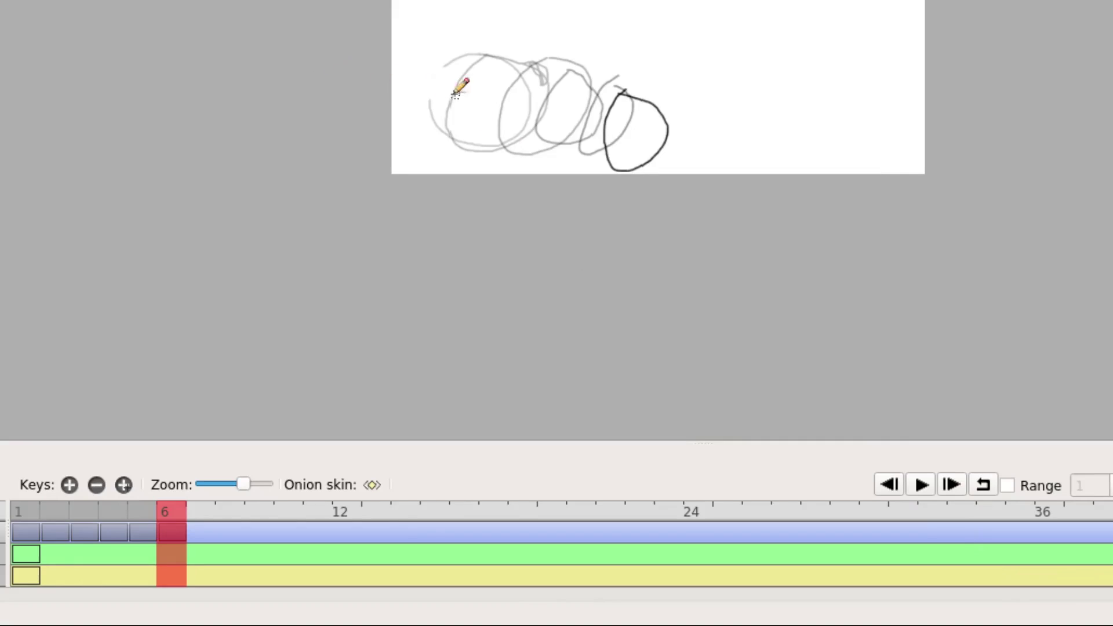
{"action": "left_click", "coordinate": [925, 484]}
{"action": "scroll", "coordinate": [698, 104], "scroll_direction": "up", "scroll_amount": 3}
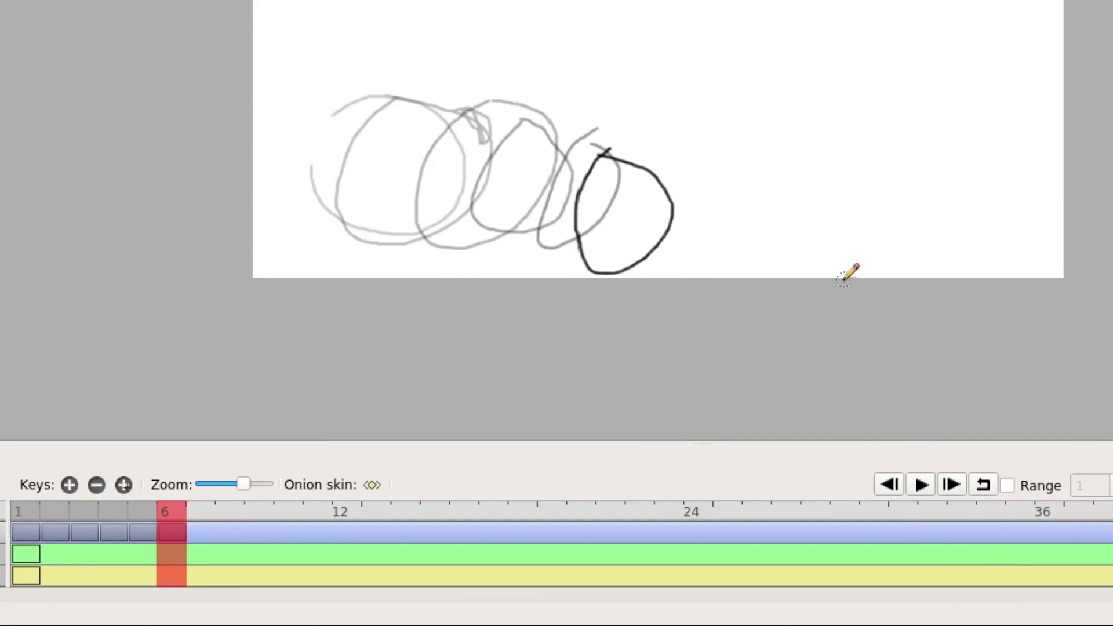
{"action": "left_click", "coordinate": [920, 486]}
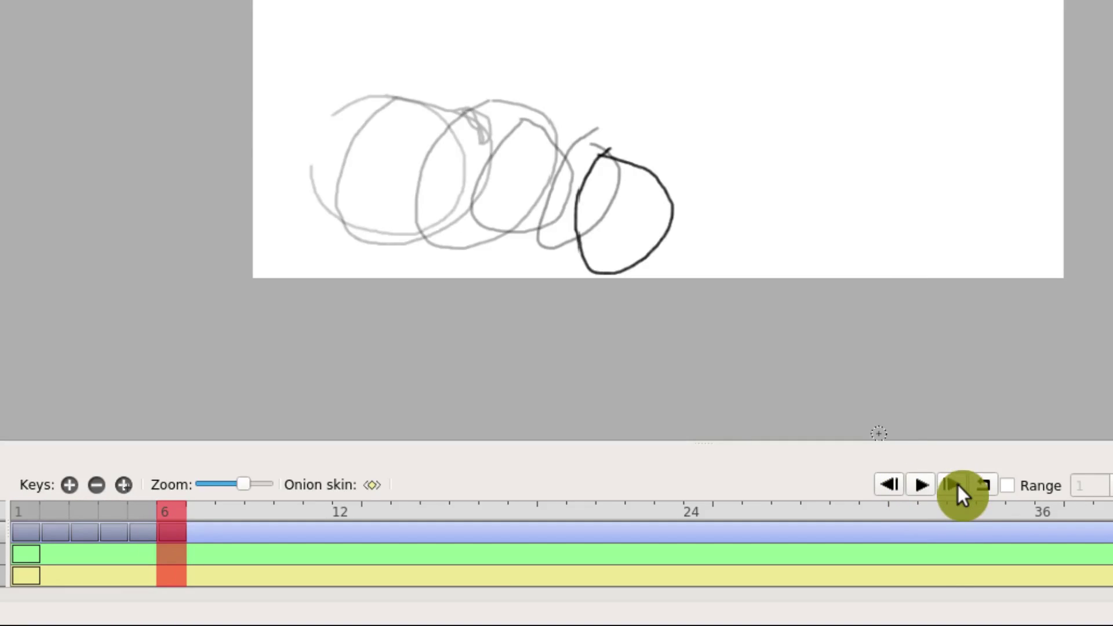
{"action": "left_click", "coordinate": [984, 487]}
{"action": "left_click", "coordinate": [920, 487]}
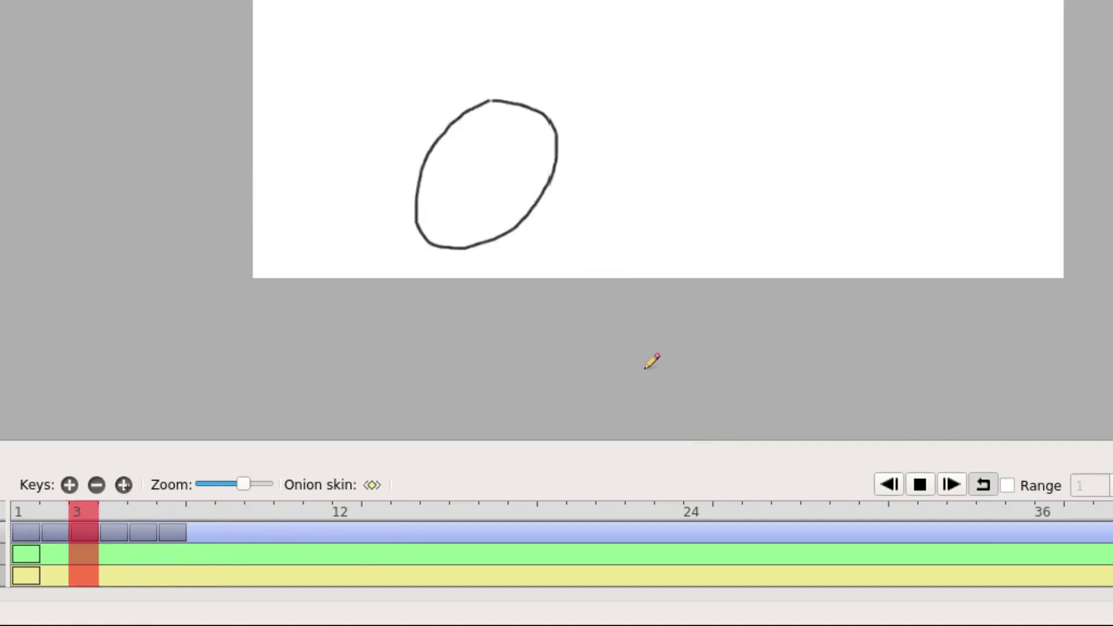
Stop playback and add key frames 7–11 after frame 6, drawing circles on frames 7 and 8
{"action": "left_click", "coordinate": [920, 483]}
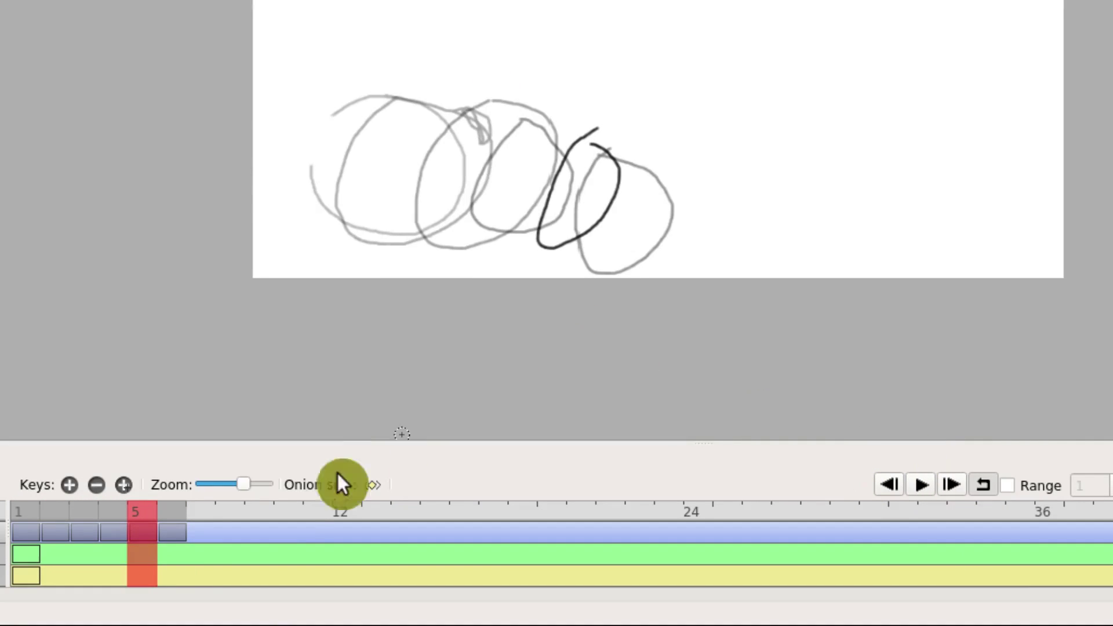
{"action": "left_click", "coordinate": [184, 510]}
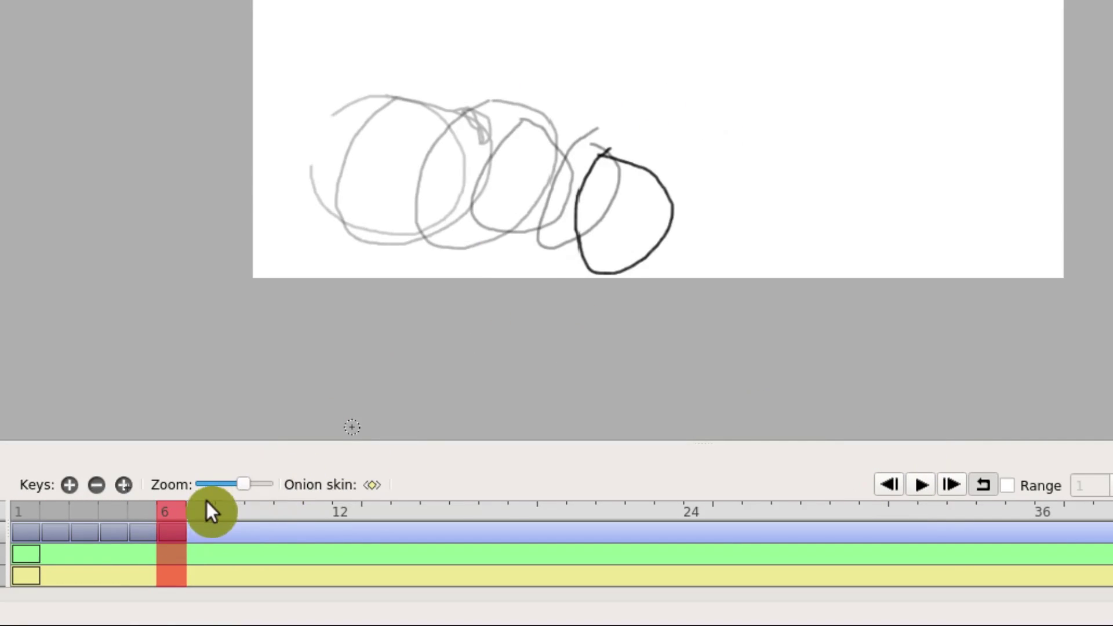
{"action": "left_click", "coordinate": [69, 484]}
{"action": "mouse_move", "coordinate": [680, 146]}
{"action": "left_mouse_down"}
{"action": "mouse_move", "coordinate": [659, 231]}
{"action": "mouse_move", "coordinate": [726, 209]}
{"action": "left_mouse_up"}
{"action": "left_click", "coordinate": [69, 485]}
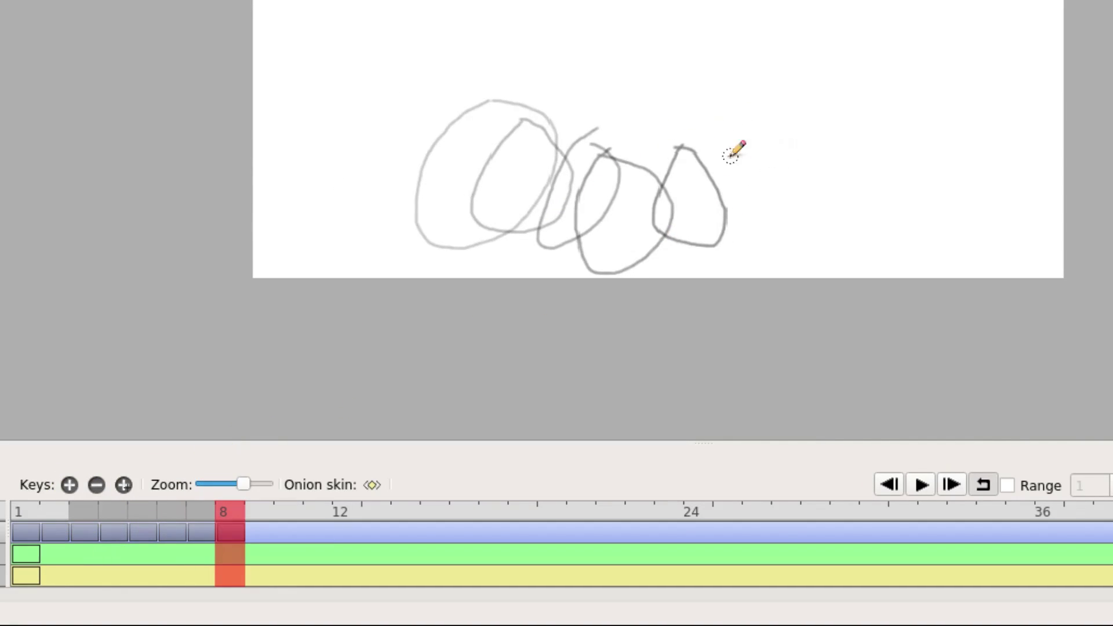
{"action": "mouse_move", "coordinate": [726, 161]}
{"action": "left_mouse_down"}
{"action": "mouse_move", "coordinate": [713, 266]}
{"action": "mouse_move", "coordinate": [746, 169]}
{"action": "mouse_move", "coordinate": [730, 164]}
{"action": "mouse_move", "coordinate": [743, 214]}
{"action": "mouse_move", "coordinate": [776, 239]}
{"action": "mouse_move", "coordinate": [792, 167]}
{"action": "mouse_move", "coordinate": [768, 210]}
{"action": "mouse_move", "coordinate": [859, 260]}
{"action": "mouse_move", "coordinate": [825, 194]}
{"action": "mouse_move", "coordinate": [793, 186]}
{"action": "mouse_move", "coordinate": [887, 263]}
{"action": "mouse_move", "coordinate": [848, 190]}
{"action": "left_mouse_up"}
{"action": "left_click", "coordinate": [69, 485]}
{"action": "left_click", "coordinate": [69, 485]}
{"action": "left_click", "coordinate": [69, 484]}
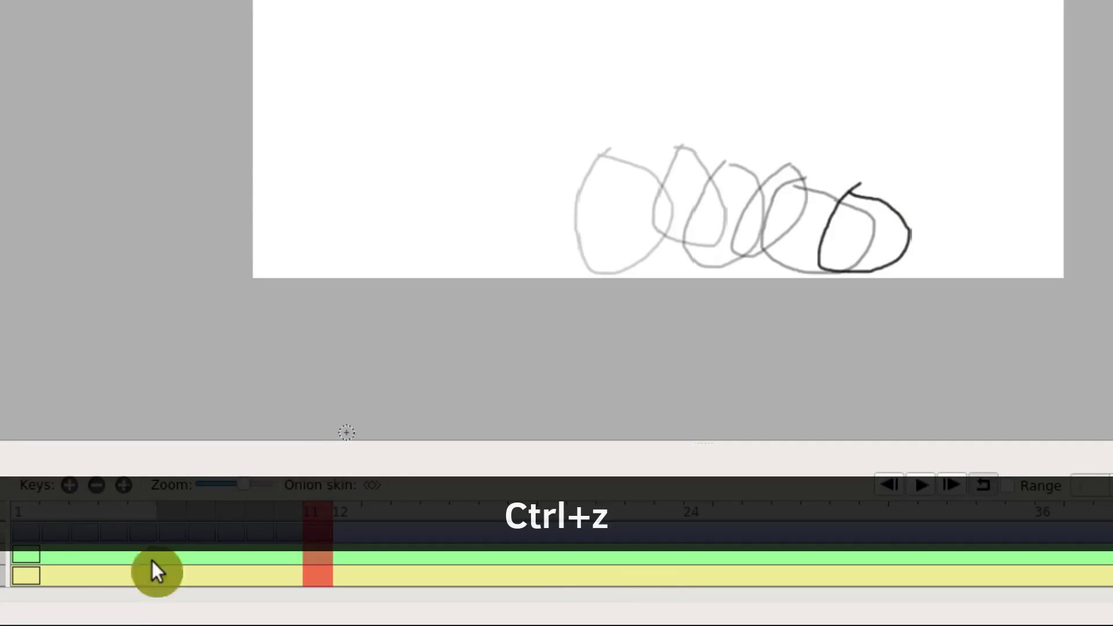
Add key frames 12–15, each with a pencil loop drawn lower and further right past the page bottom
{"action": "left_click", "coordinate": [70, 483]}
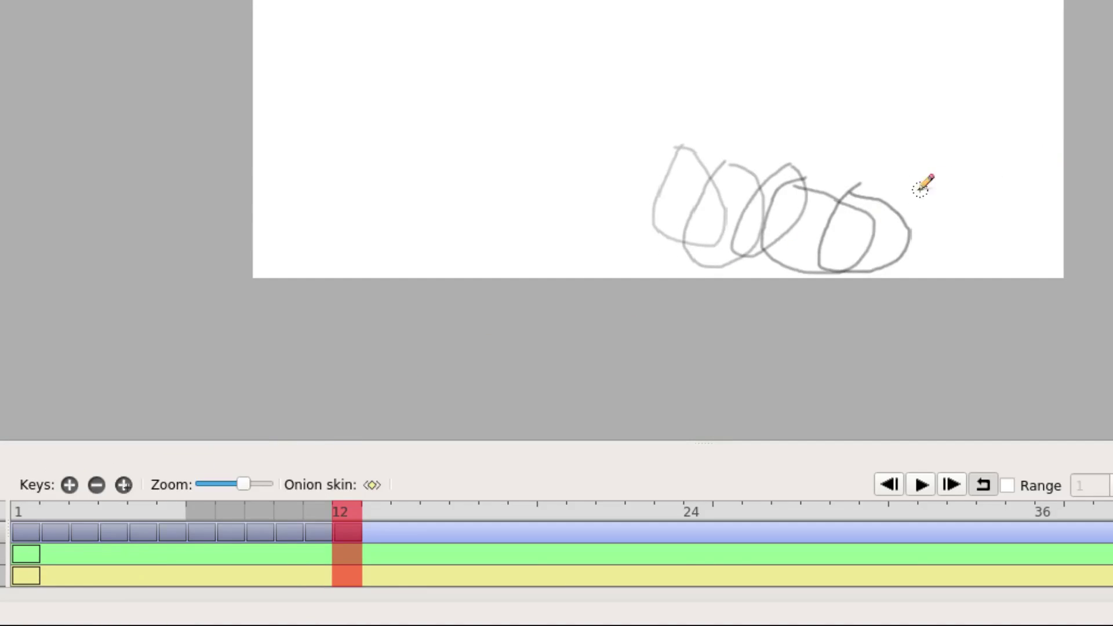
{"action": "mouse_move", "coordinate": [861, 191]}
{"action": "left_mouse_down"}
{"action": "mouse_move", "coordinate": [873, 286]}
{"action": "mouse_move", "coordinate": [934, 217]}
{"action": "mouse_move", "coordinate": [857, 191]}
{"action": "left_mouse_up"}
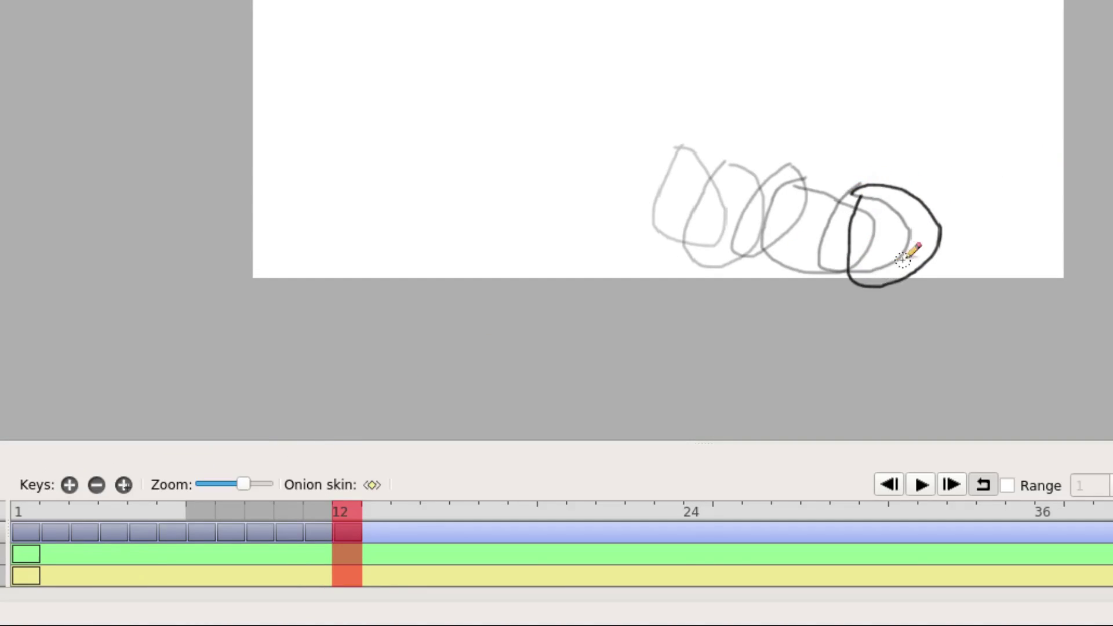
{"action": "left_click", "coordinate": [75, 484]}
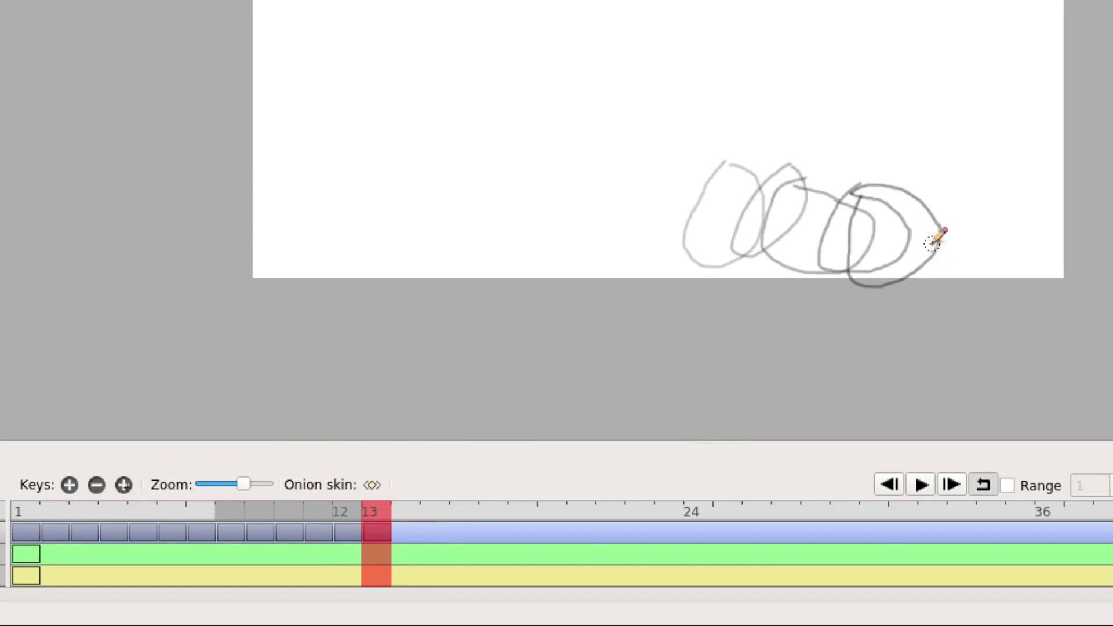
{"action": "mouse_move", "coordinate": [933, 243]}
{"action": "left_mouse_down"}
{"action": "mouse_move", "coordinate": [854, 285]}
{"action": "mouse_move", "coordinate": [922, 355]}
{"action": "mouse_move", "coordinate": [972, 281]}
{"action": "mouse_move", "coordinate": [930, 248]}
{"action": "left_mouse_up"}
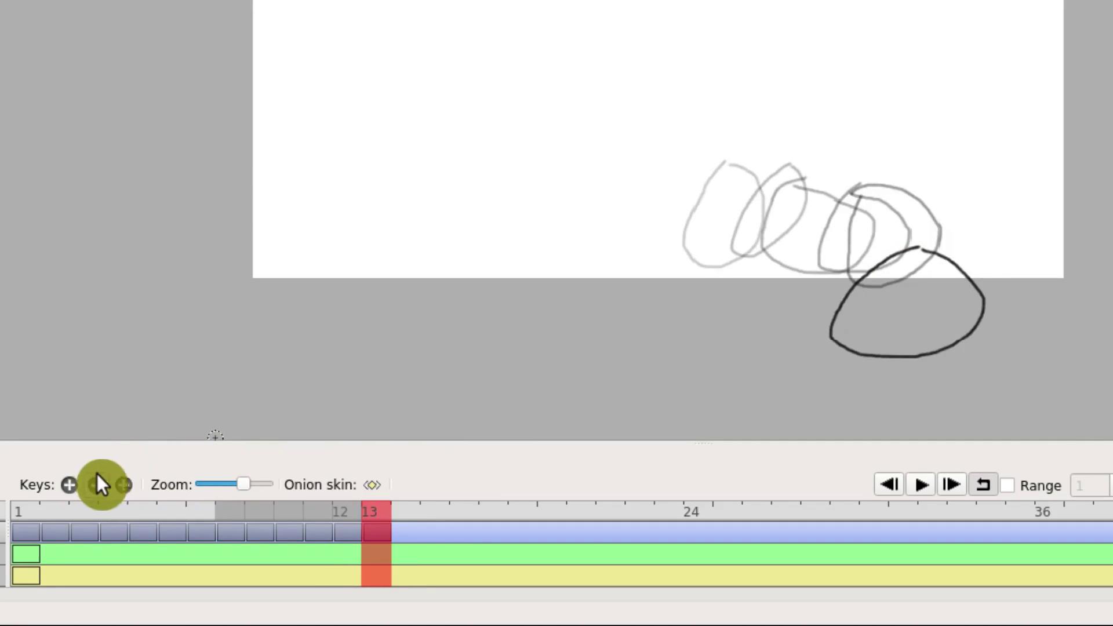
{"action": "left_click", "coordinate": [71, 485]}
{"action": "mouse_move", "coordinate": [1004, 315]}
{"action": "left_mouse_down"}
{"action": "mouse_move", "coordinate": [996, 283]}
{"action": "mouse_move", "coordinate": [955, 257]}
{"action": "mouse_move", "coordinate": [904, 292]}
{"action": "mouse_move", "coordinate": [968, 345]}
{"action": "mouse_move", "coordinate": [1014, 310]}
{"action": "left_mouse_up"}
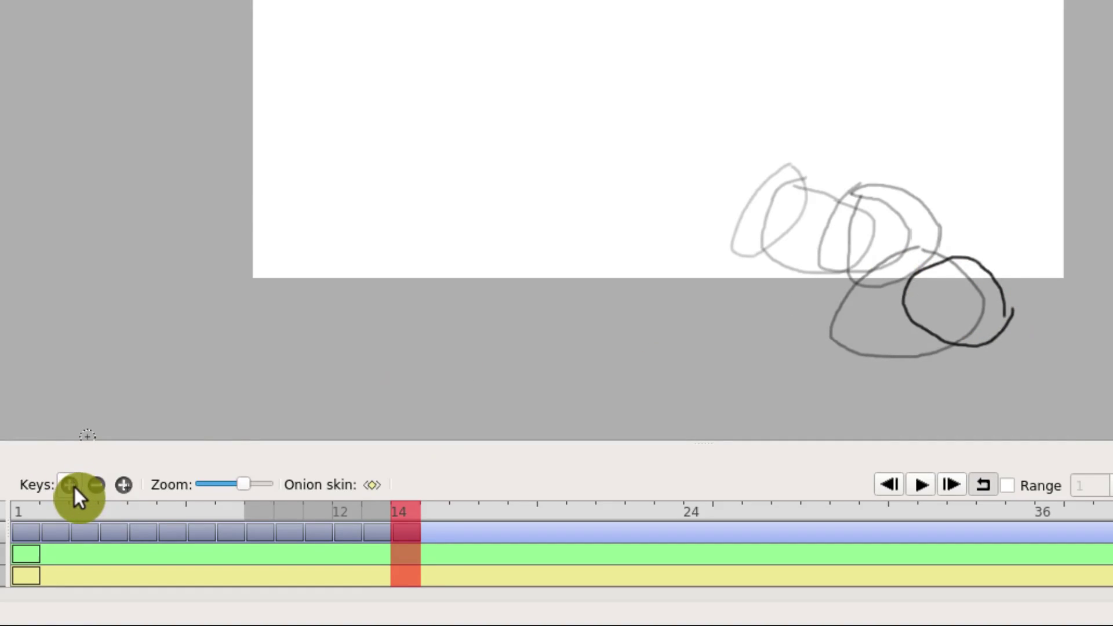
{"action": "left_click", "coordinate": [71, 485]}
{"action": "mouse_move", "coordinate": [1017, 342]}
{"action": "left_mouse_down"}
{"action": "mouse_move", "coordinate": [976, 262]}
{"action": "mouse_move", "coordinate": [1026, 339]}
{"action": "mouse_move", "coordinate": [951, 338]}
{"action": "left_mouse_up"}
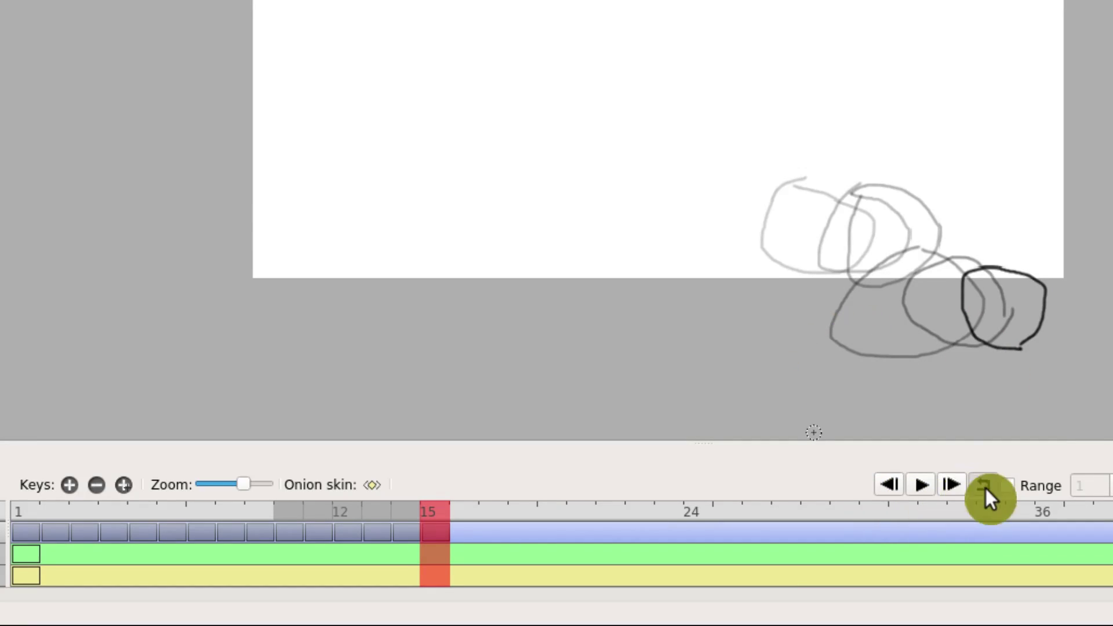
Play and stop the 15-frame animation, then open the File > Export menu
{"action": "left_click", "coordinate": [923, 485]}
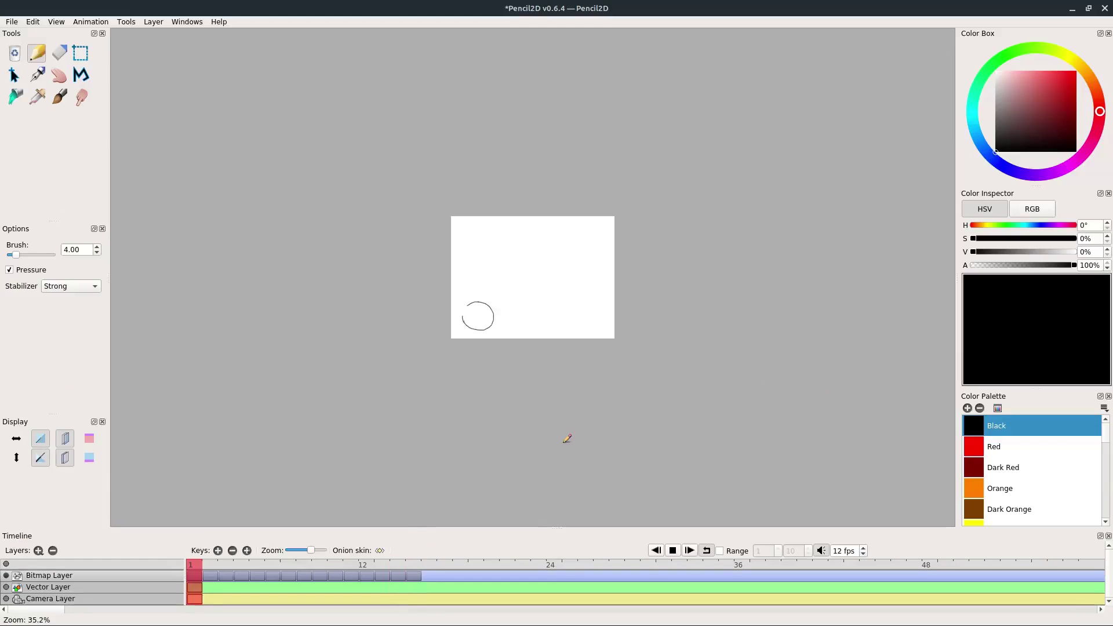
{"action": "scroll", "coordinate": [565, 417], "scroll_direction": "up", "scroll_amount": 5}
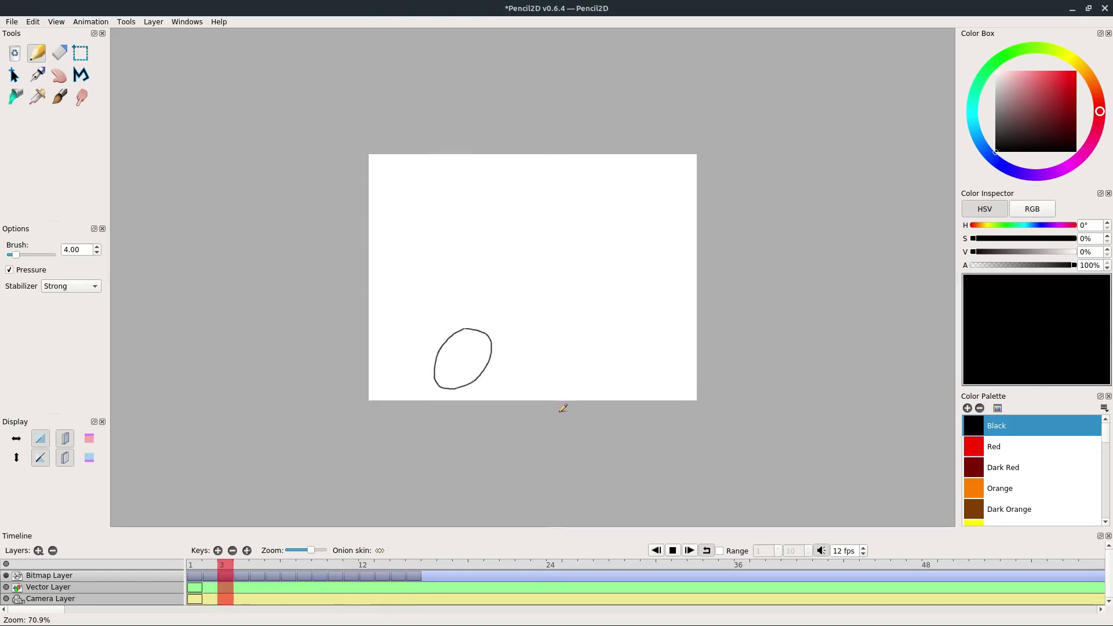
{"action": "left_click", "coordinate": [671, 550]}
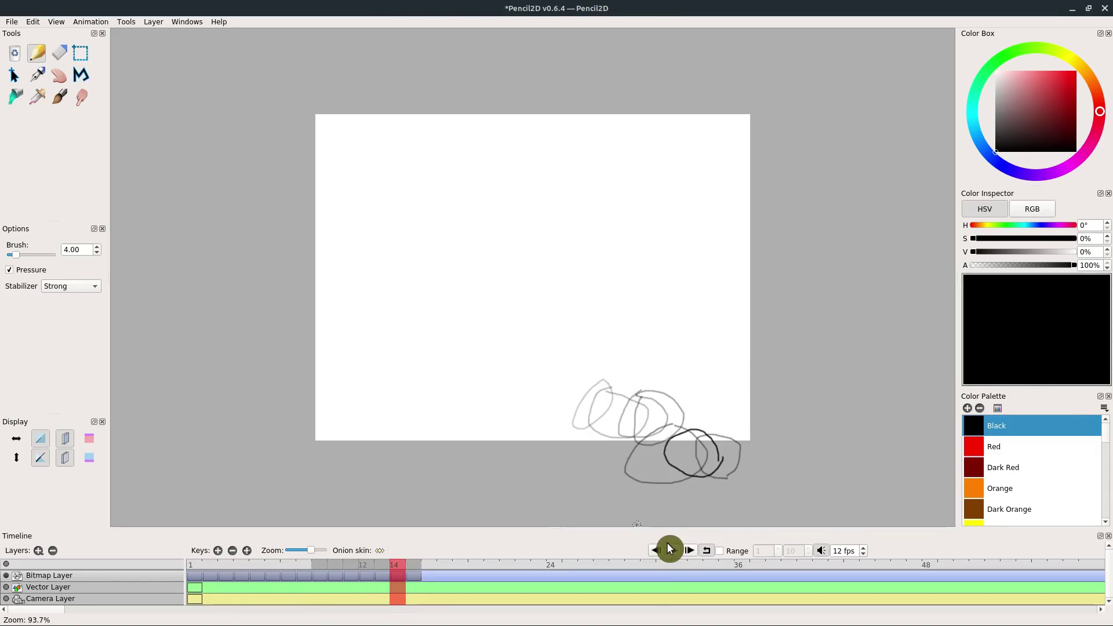
{"action": "left_click", "coordinate": [12, 25]}
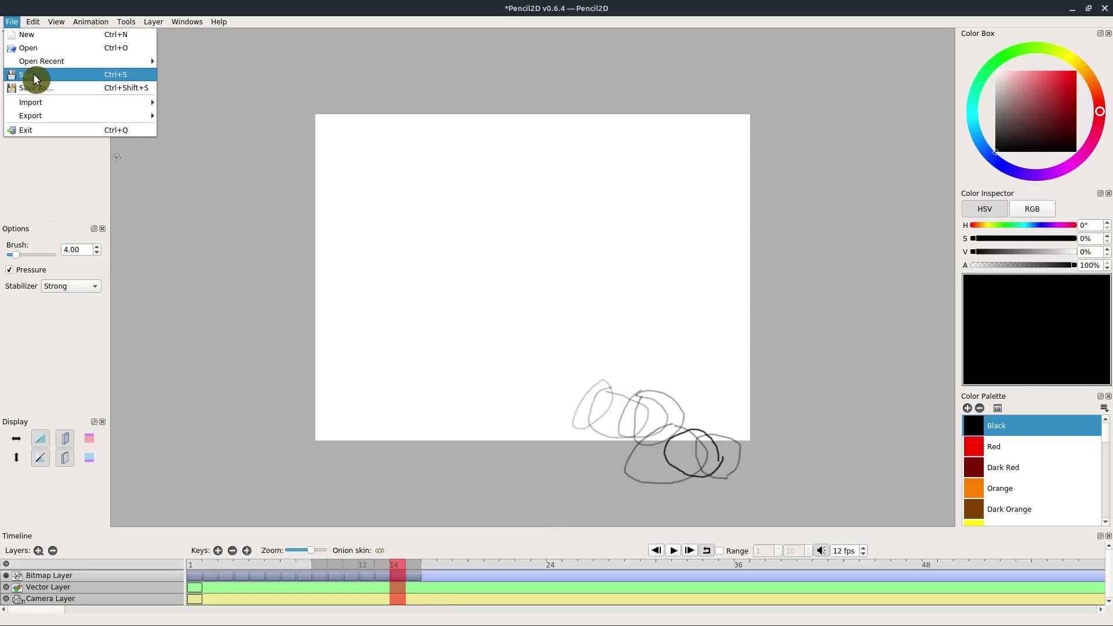
{"action": "mouse_move", "coordinate": [37, 99]}
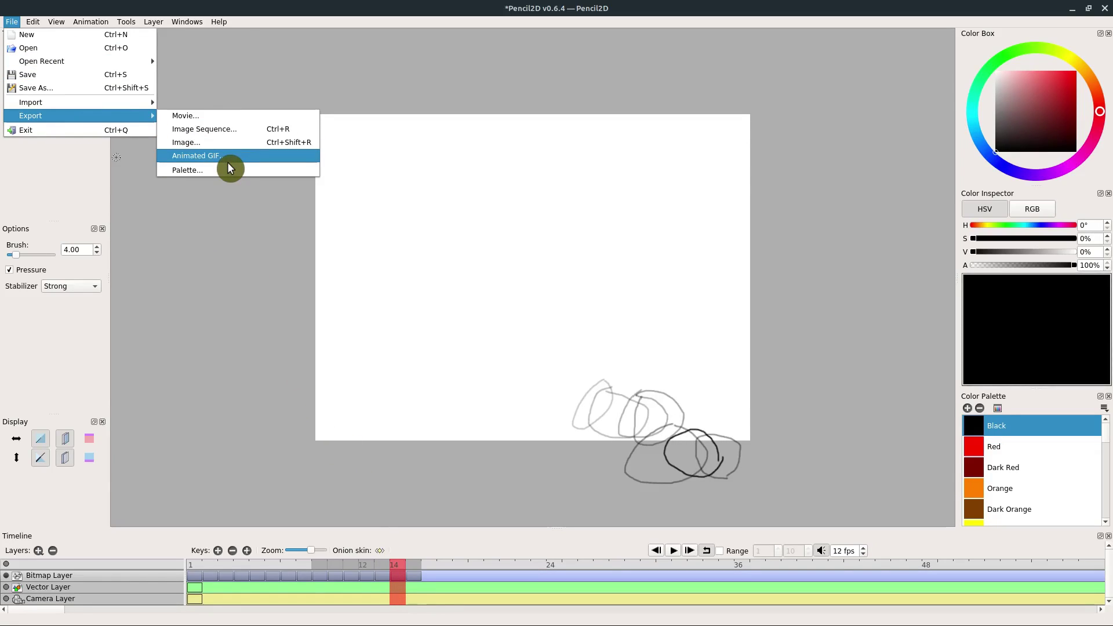
Open the Animated GIF export and set the destination to untitled.gif on the Desktop
{"action": "left_click", "coordinate": [218, 157]}
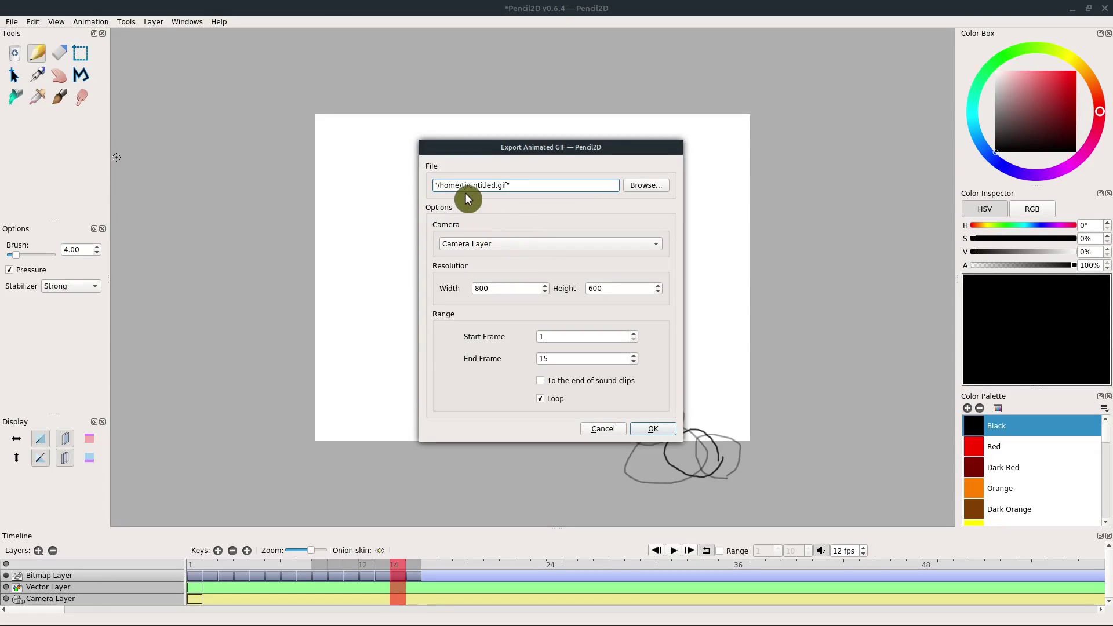
{"action": "left_click", "coordinate": [637, 189]}
{"action": "double_click", "coordinate": [455, 199]}
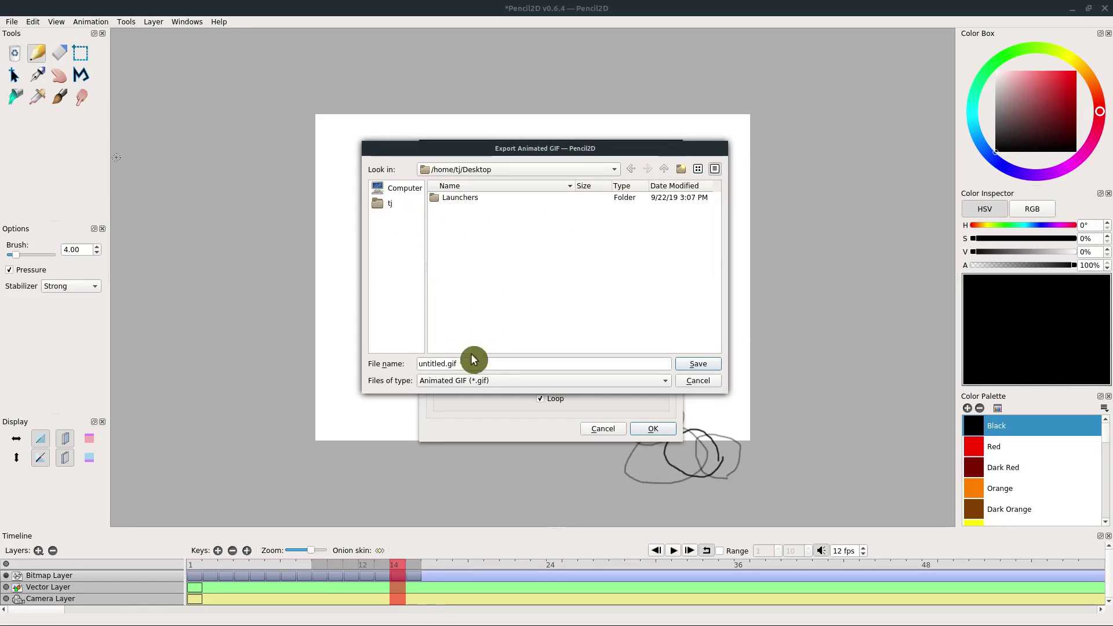
{"action": "left_click", "coordinate": [696, 365]}
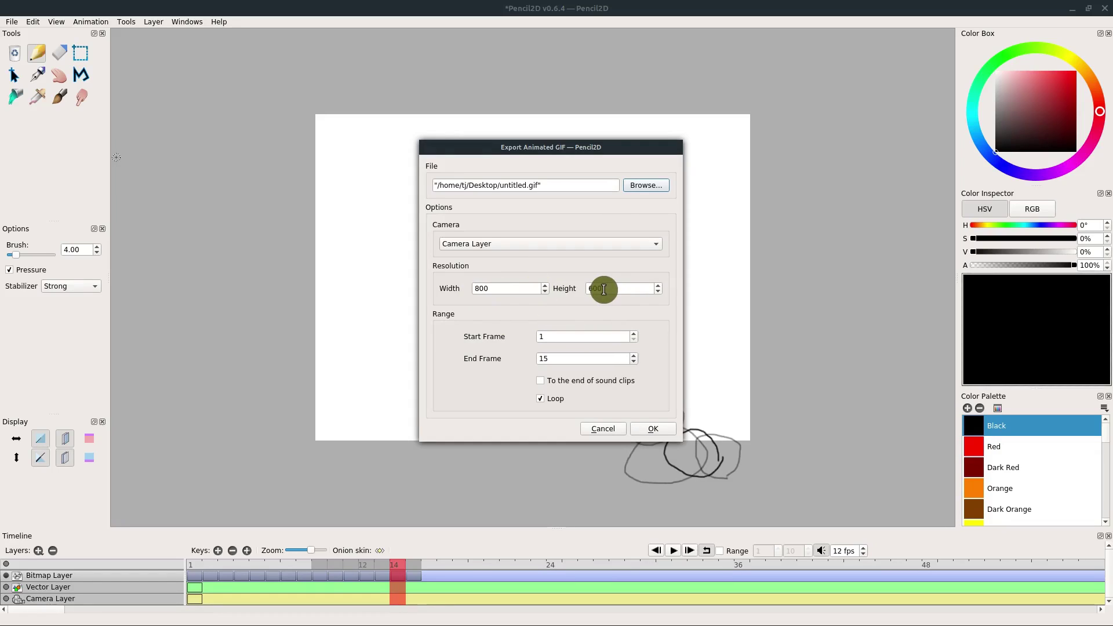
Confirm the frame range 1 to 15 with looping and run the export
{"action": "left_click", "coordinate": [541, 336]}
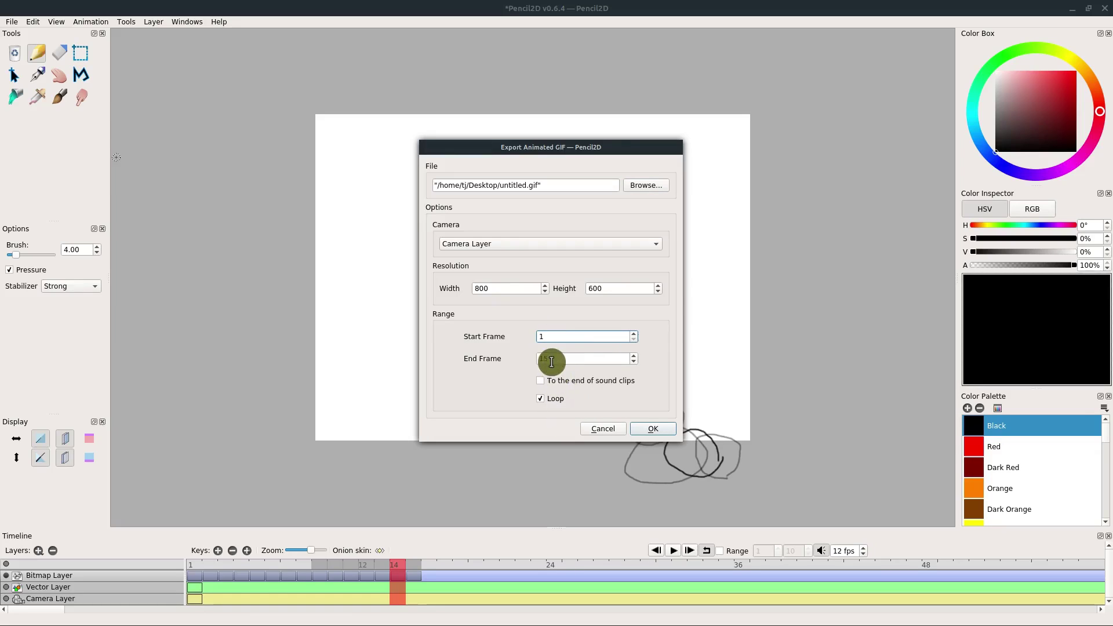
{"action": "left_click", "coordinate": [551, 361]}
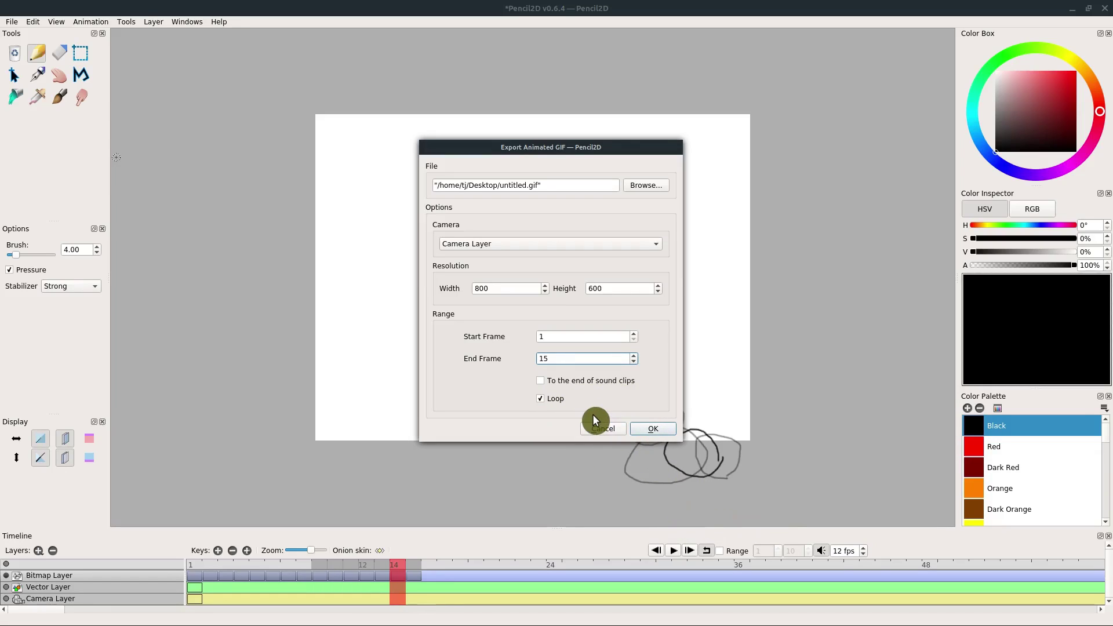
{"action": "left_click", "coordinate": [652, 430]}
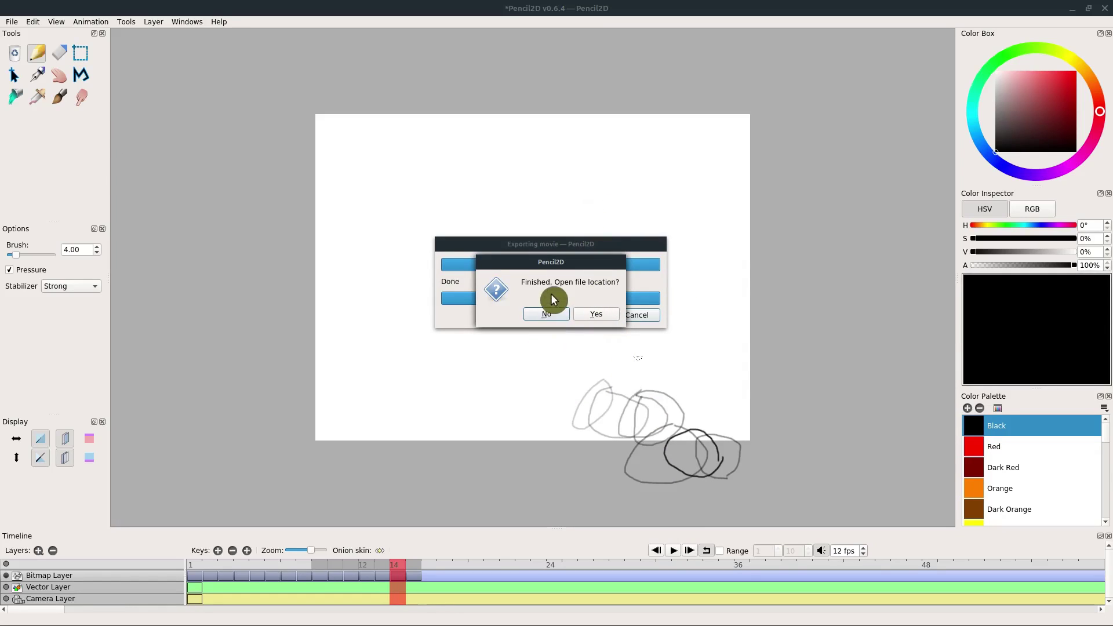
Open the Desktop folder, preview untitled.gif in the image viewer, close it, and launch Firefox
{"action": "left_click", "coordinate": [597, 316]}
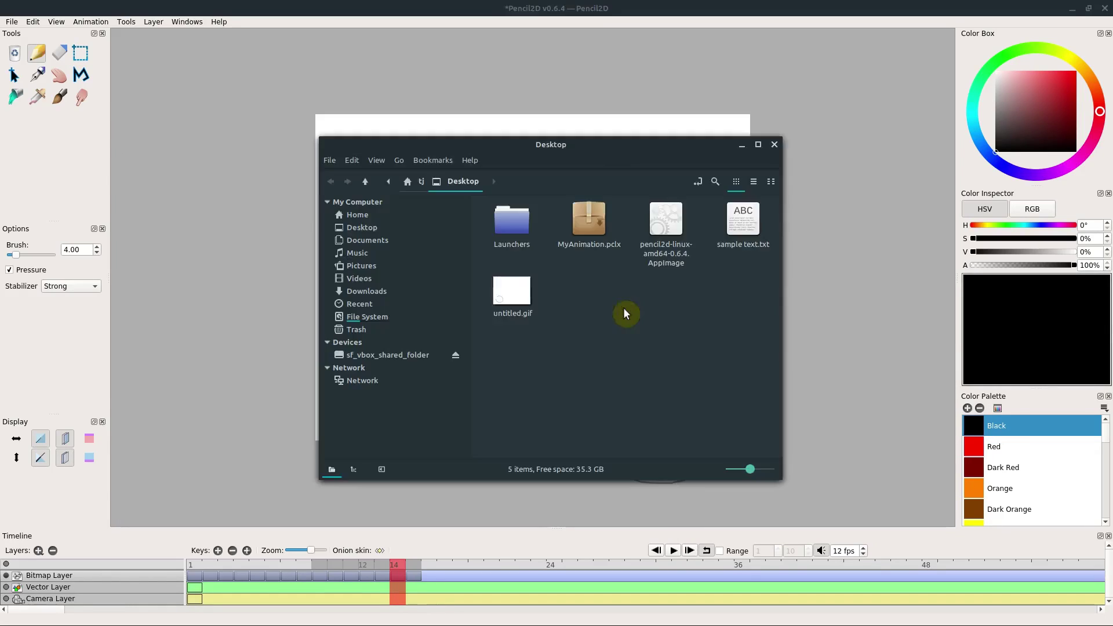
{"action": "left_click", "coordinate": [1071, 9]}
{"action": "double_click", "coordinate": [518, 323]}
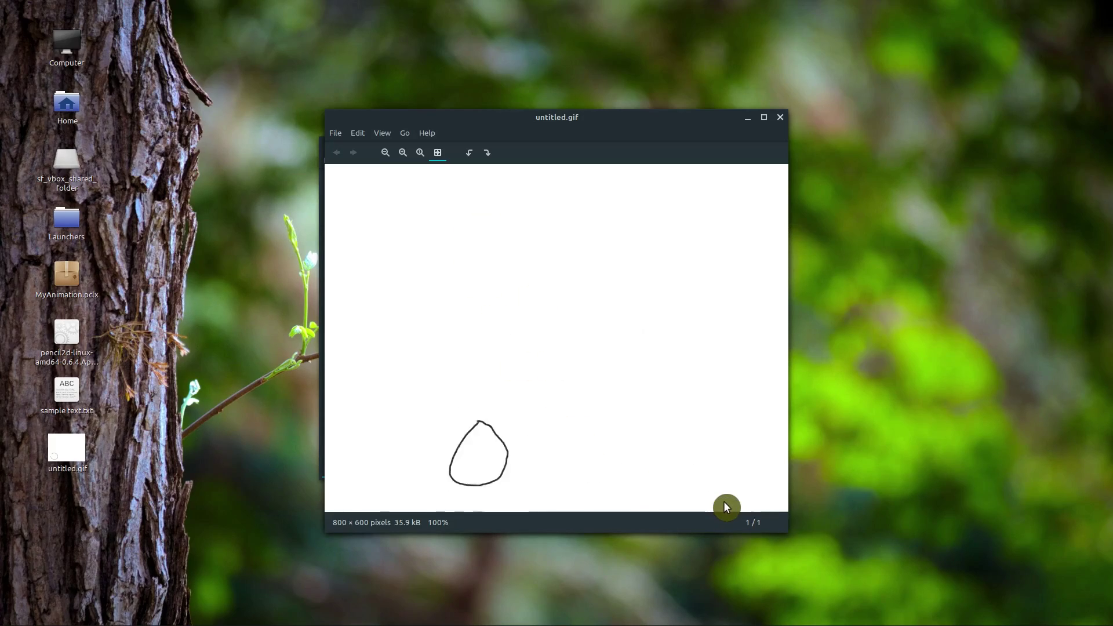
{"action": "left_click", "coordinate": [781, 117]}
{"action": "left_click", "coordinate": [44, 619]}
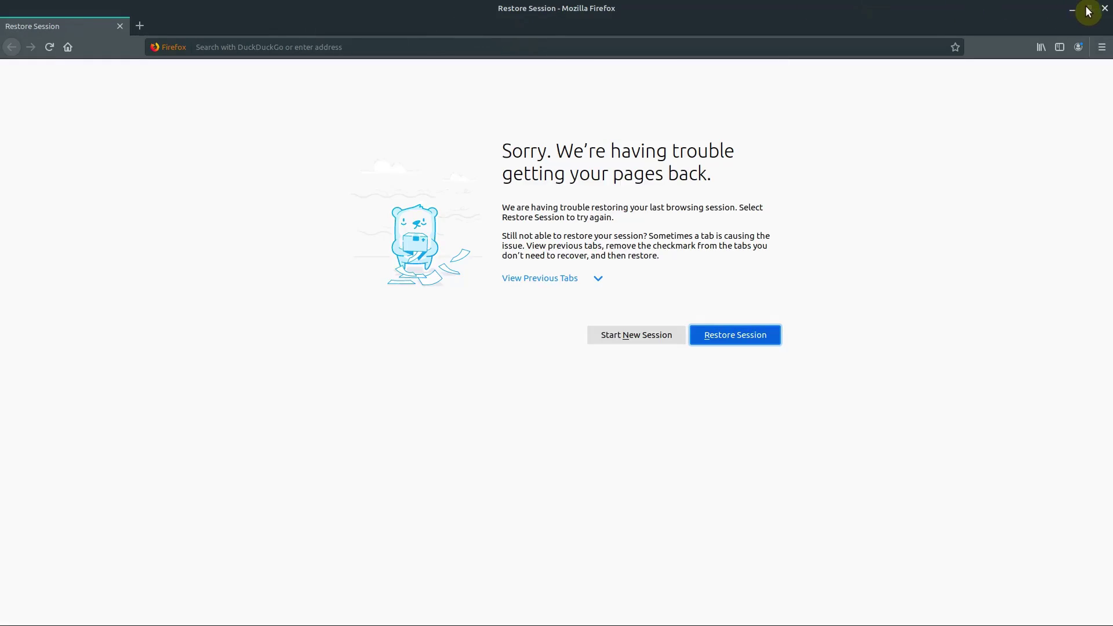
Un-maximize Firefox and drop untitled.gif from the file manager onto it to play the loop
{"action": "left_click", "coordinate": [1088, 8]}
{"action": "left_click_drag", "start_coordinate": [603, 84], "coordinate": [789, 324]}
{"action": "left_click", "coordinate": [621, 160]}
{"action": "left_click_drag", "start_coordinate": [513, 295], "coordinate": [857, 381]}
{"action": "left_click_drag", "start_coordinate": [841, 331], "coordinate": [653, 70]}
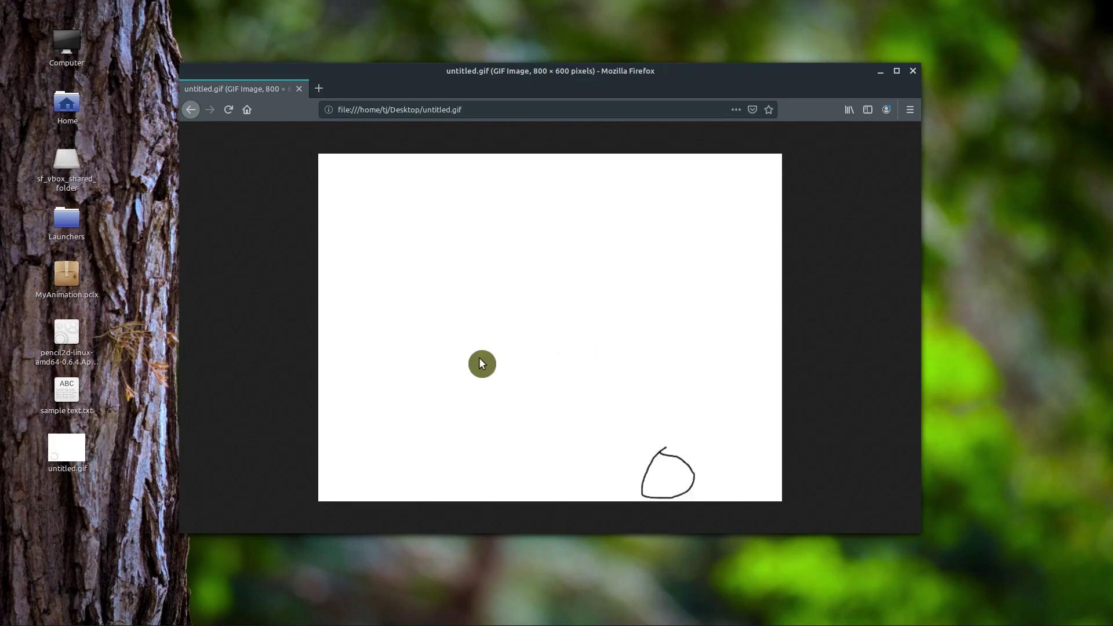
Close Firefox and the file manager, return to Pencil2D and open the File > Export submenu
{"action": "left_click", "coordinate": [300, 92]}
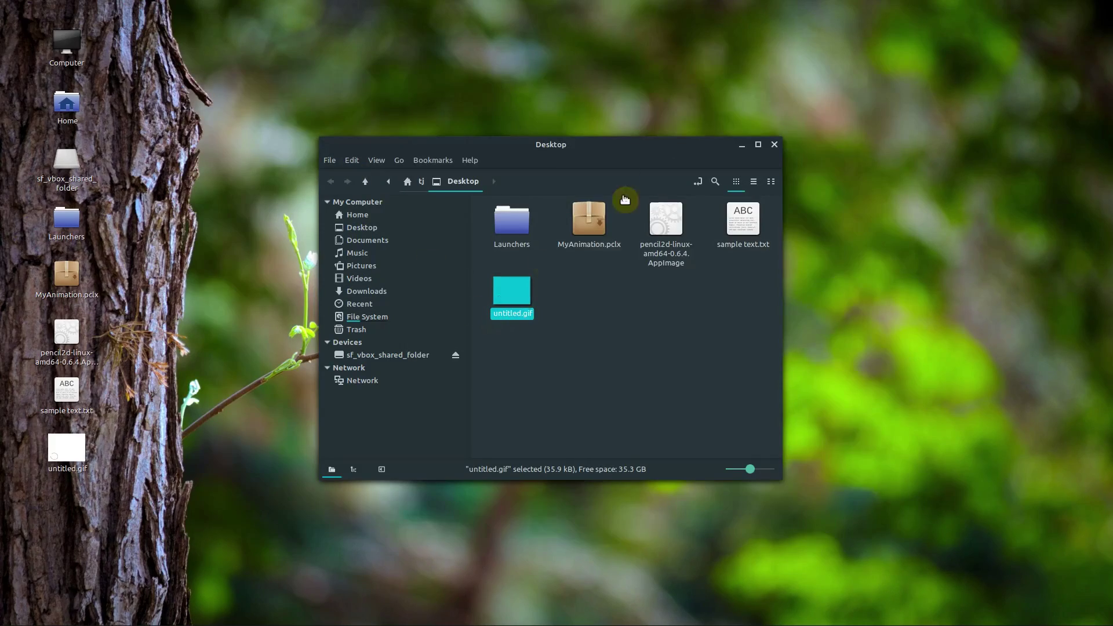
{"action": "left_click", "coordinate": [770, 146]}
{"action": "left_click", "coordinate": [106, 621]}
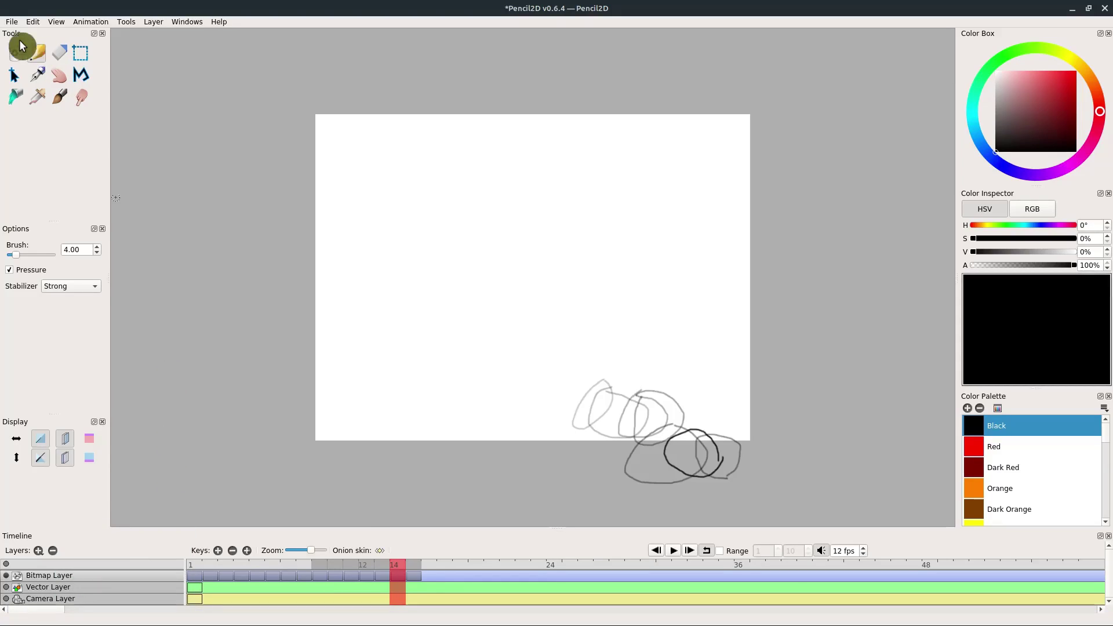
{"action": "left_click", "coordinate": [11, 22]}
{"action": "mouse_move", "coordinate": [46, 105]}
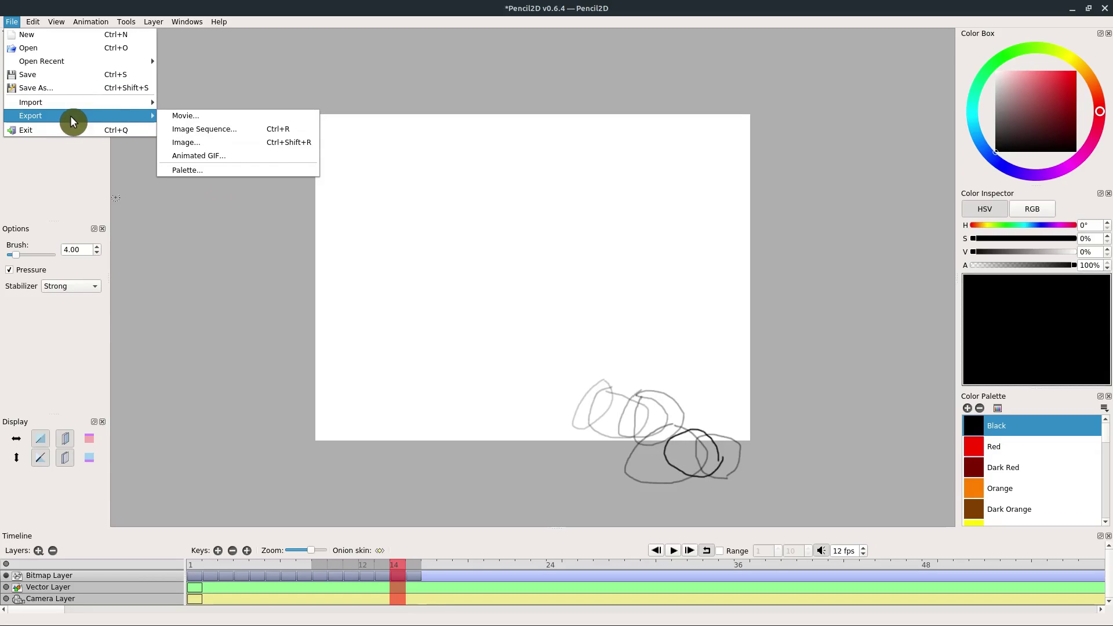
Cancel the Export Movie dialog, keep previous-frame onion skin on and enable next-frame onion skin
{"action": "left_click", "coordinate": [182, 114]}
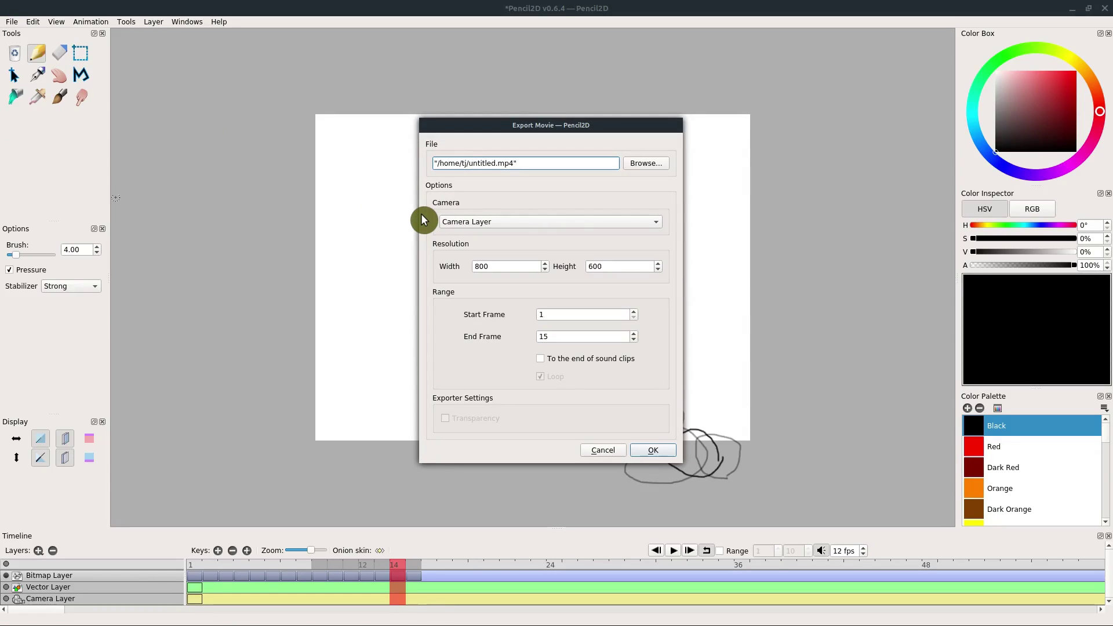
{"action": "left_click", "coordinate": [600, 451]}
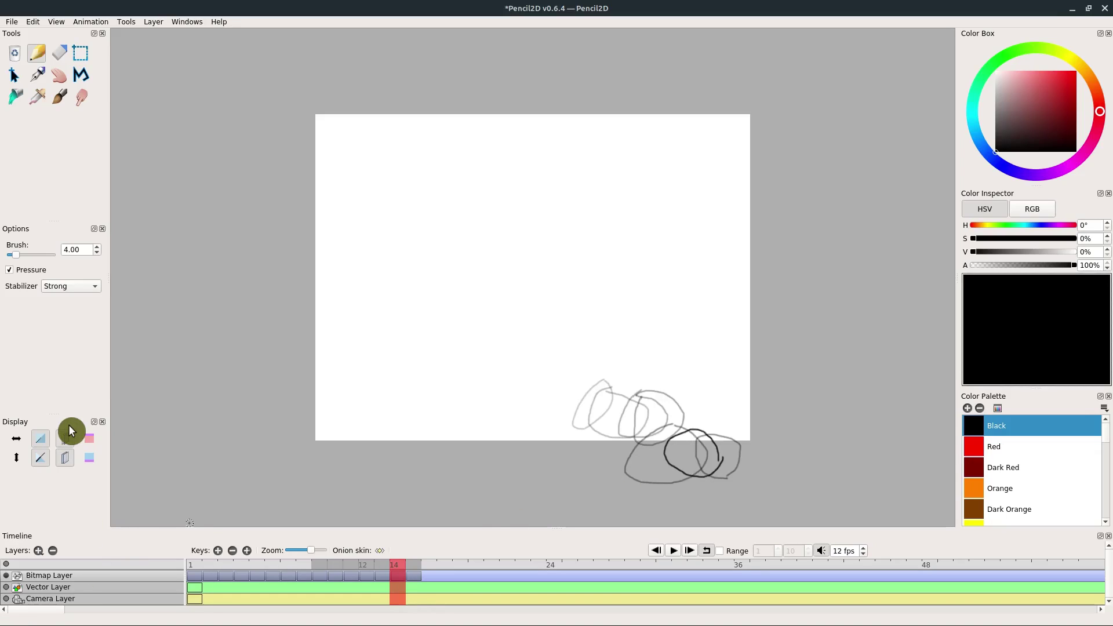
{"action": "left_click", "coordinate": [65, 438]}
{"action": "left_click", "coordinate": [64, 438]}
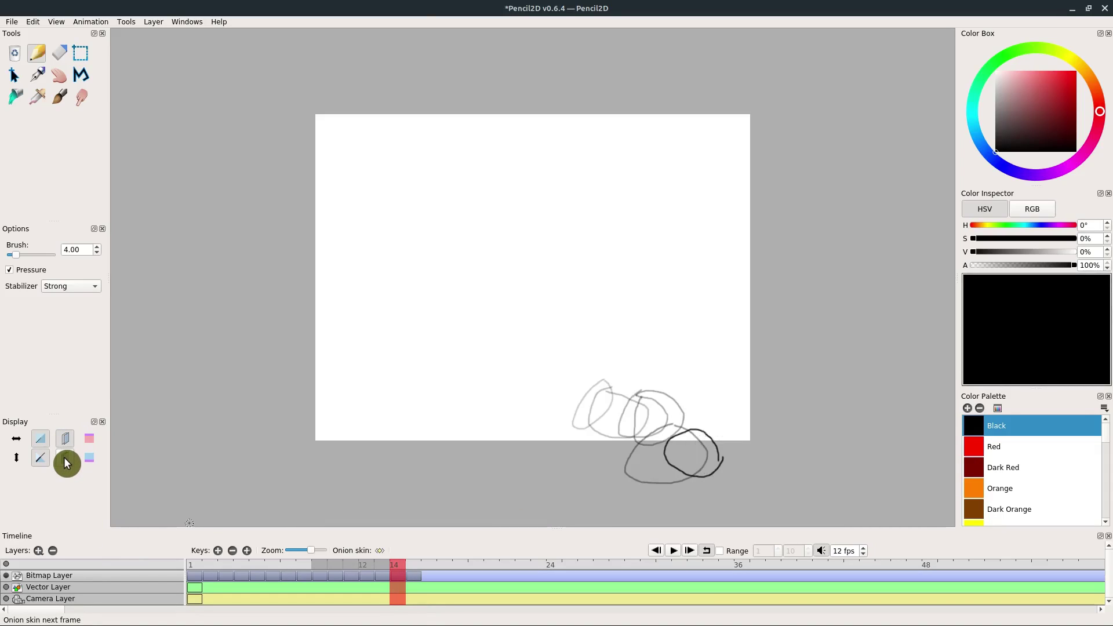
{"action": "left_click", "coordinate": [64, 458]}
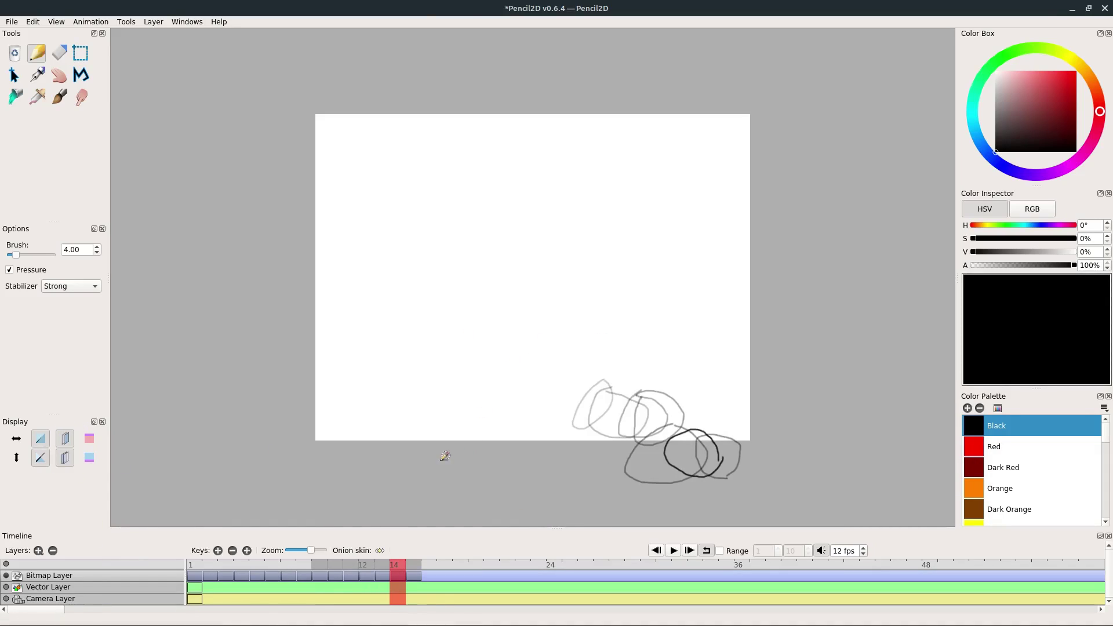